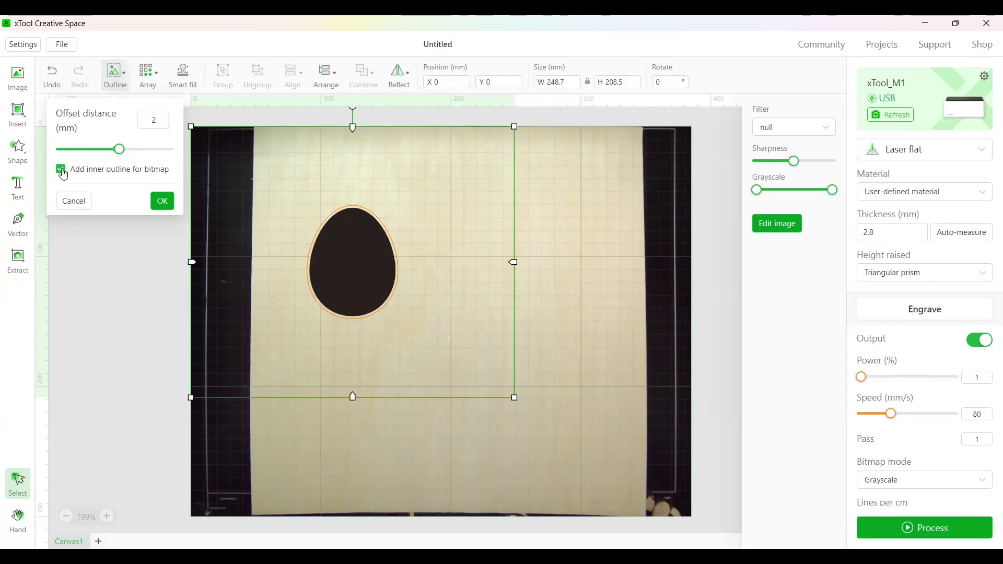
- Generate an outline around the egg image with a 1 mm offset and no inner outline for the bitmap
{"action": "left_click", "coordinate": [163, 120]}
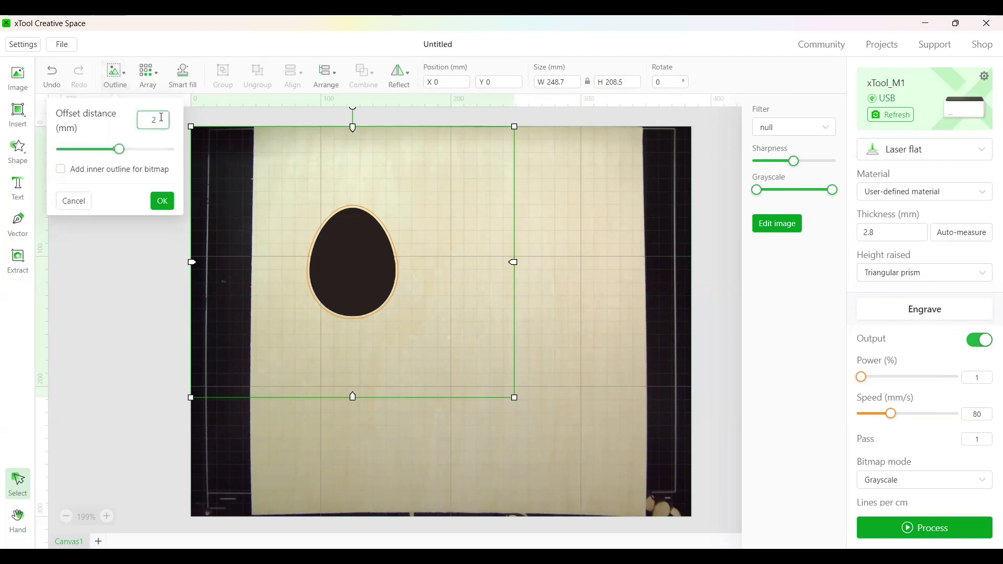
{"action": "key", "text": "BackSpace"}
{"action": "type", "text": "1"}
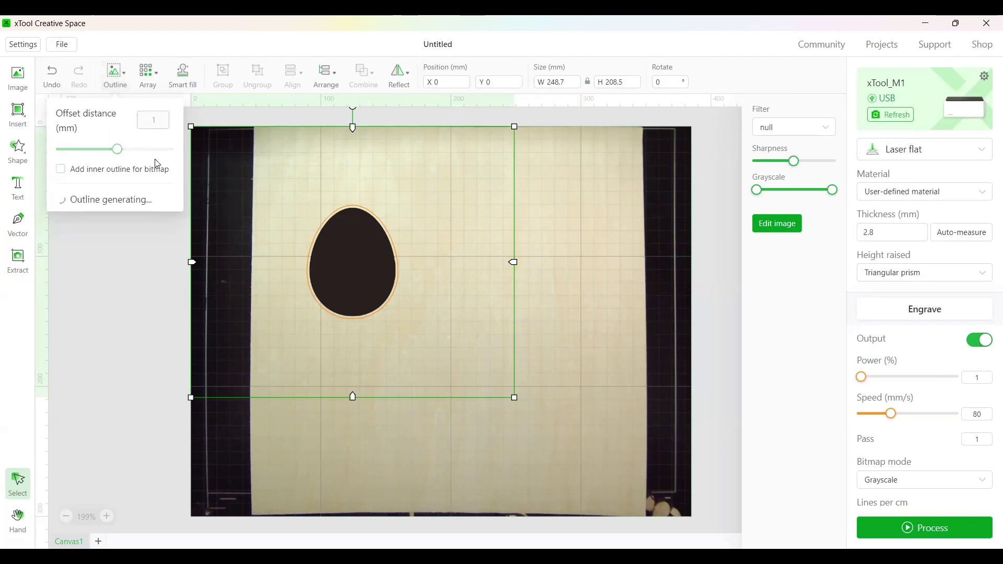
{"action": "left_click", "coordinate": [162, 201]}
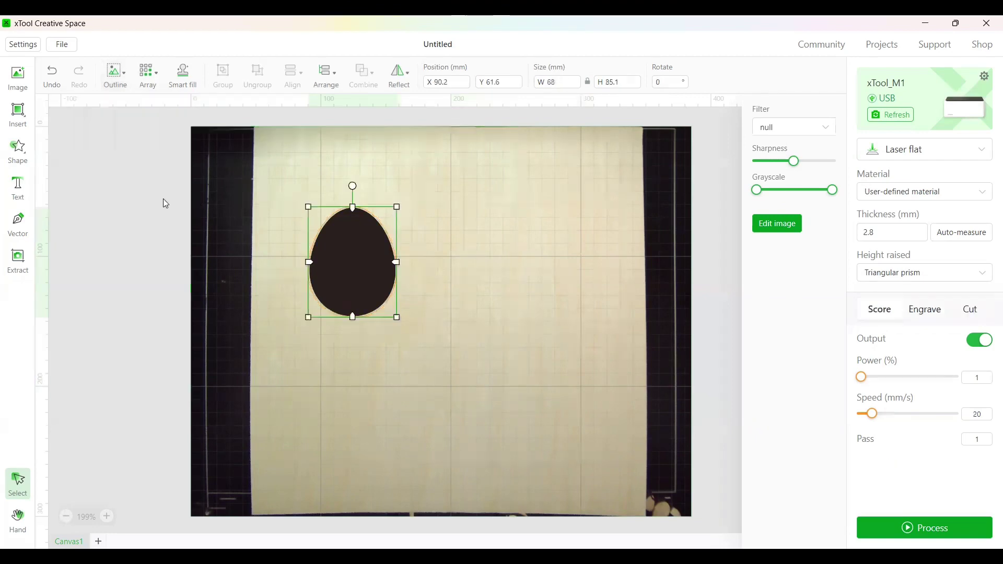
- Move the egg outline off the black egg image and delete the image
{"action": "left_click_drag", "start_coordinate": [357, 243], "coordinate": [337, 170]}
{"action": "left_click", "coordinate": [365, 279]}
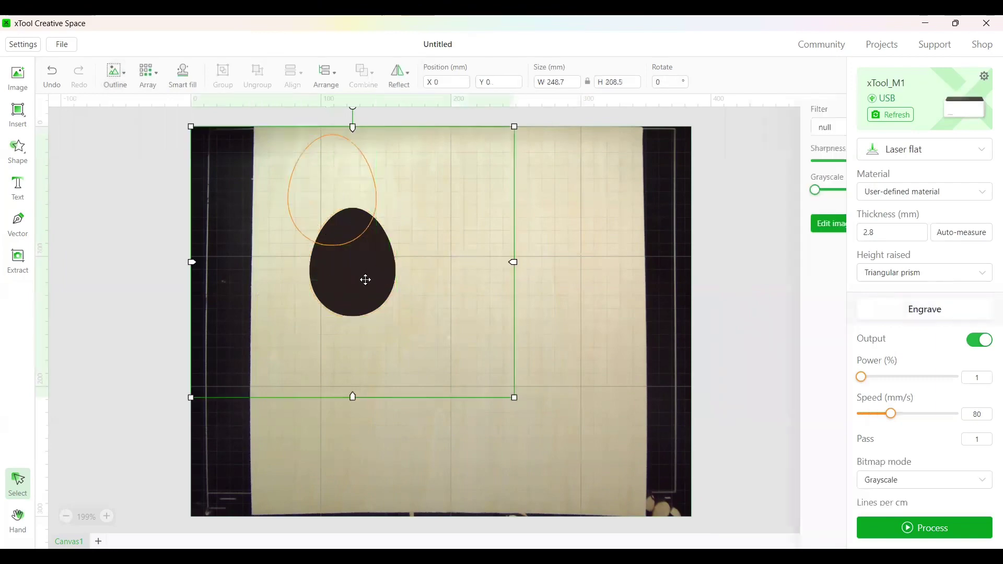
{"action": "key", "text": "Delete"}
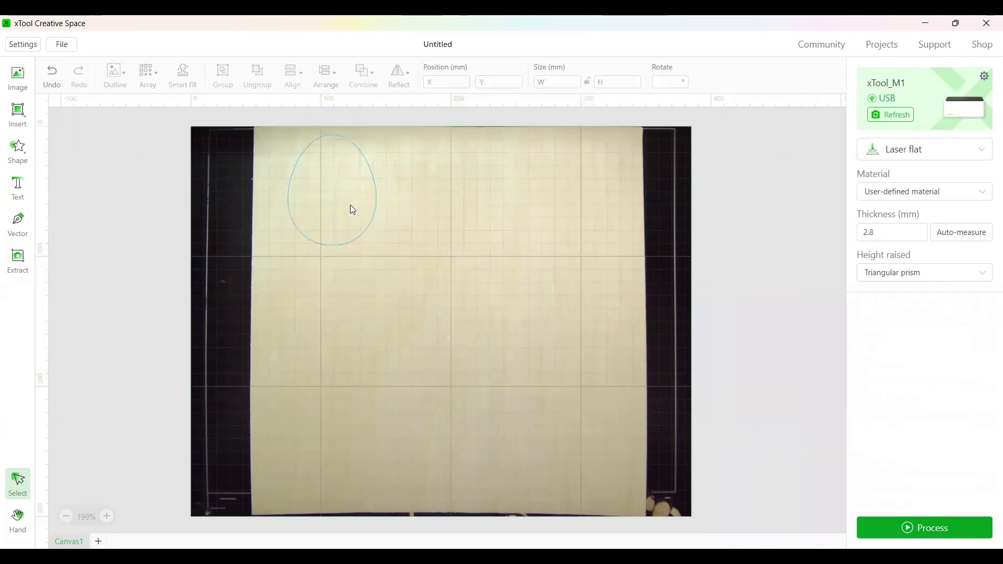
- Scale the egg outline to about 62 × 77.6 mm and place it at about X 66.5, Y 9 mm on the wood sheet
{"action": "left_click", "coordinate": [350, 205]}
{"action": "left_click_drag", "start_coordinate": [287, 244], "coordinate": [296, 236]}
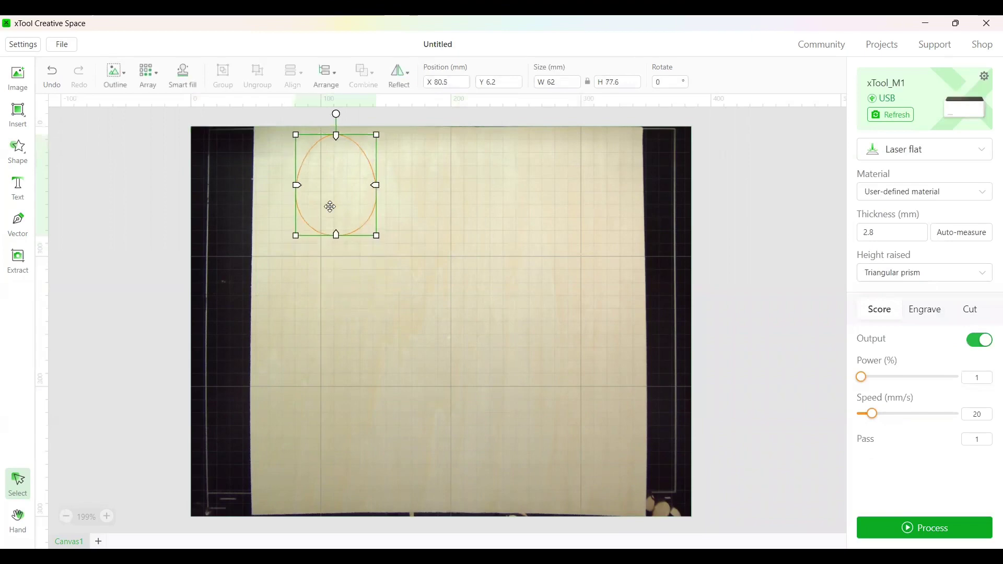
{"action": "left_click_drag", "start_coordinate": [330, 206], "coordinate": [312, 210]}
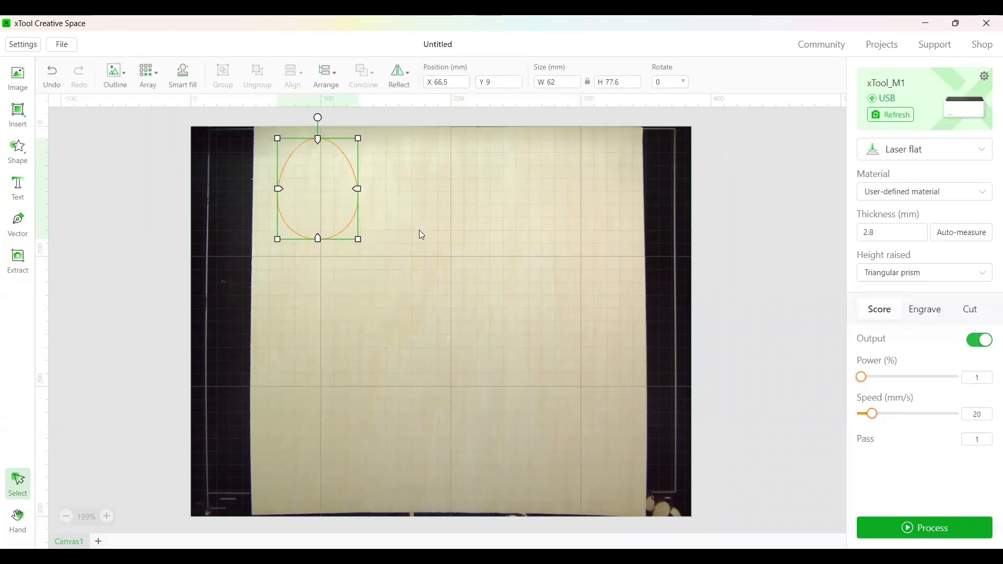
- Set the egg outline to be cut at 100% power and a speed of 5 mm/s
{"action": "left_click", "coordinate": [983, 314]}
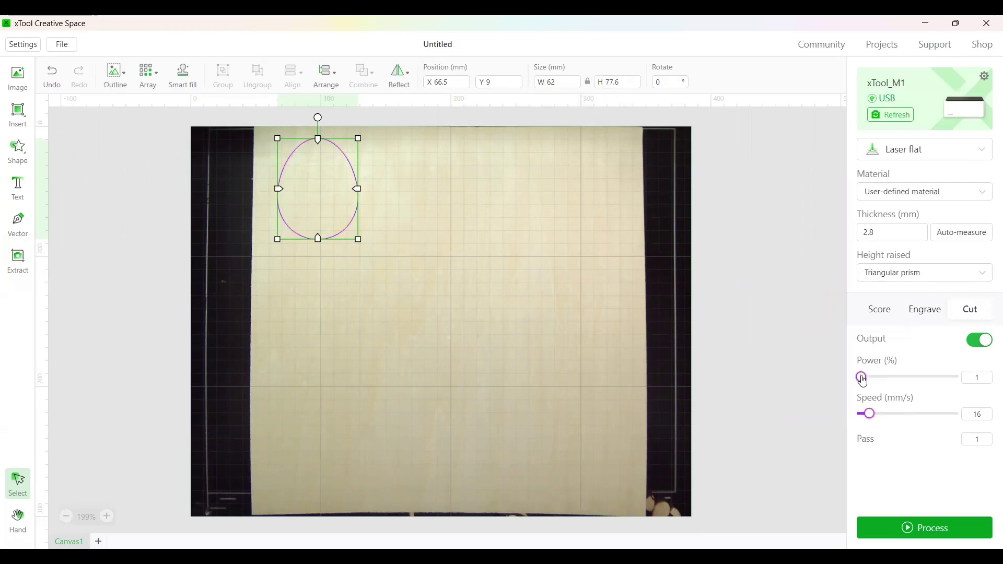
{"action": "left_click_drag", "start_coordinate": [862, 379], "coordinate": [955, 376]}
{"action": "left_click", "coordinate": [976, 415]}
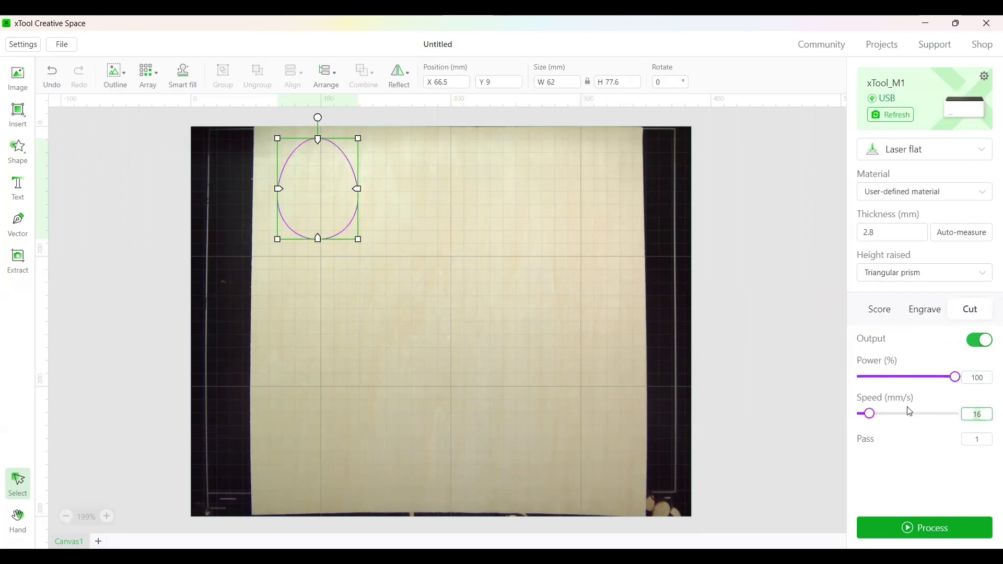
{"action": "left_click", "coordinate": [834, 403]}
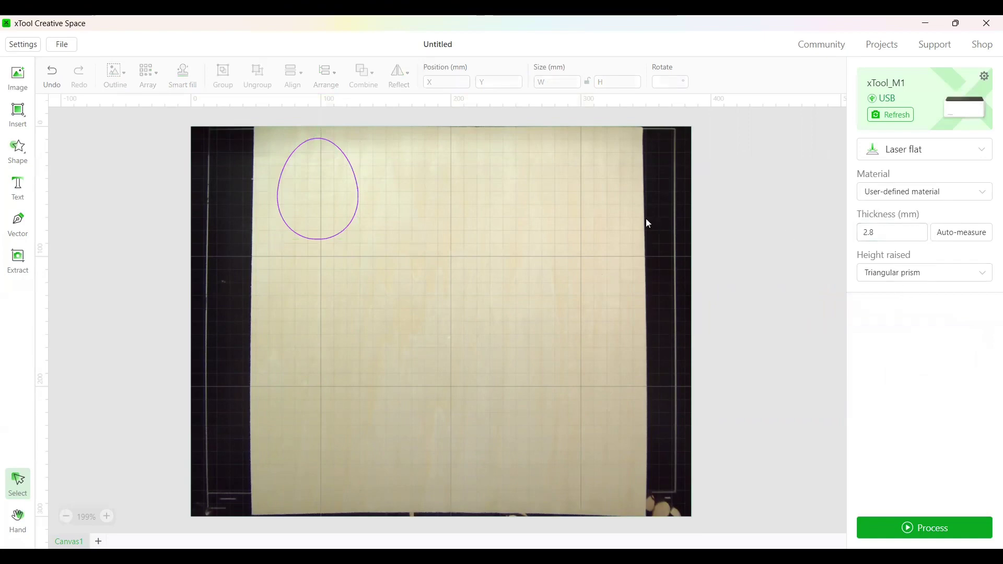
- Scale the egg outline down to about 41.2 × 51.5 mm and move it to about X 63.6, Y 7 mm
{"action": "left_click", "coordinate": [328, 186]}
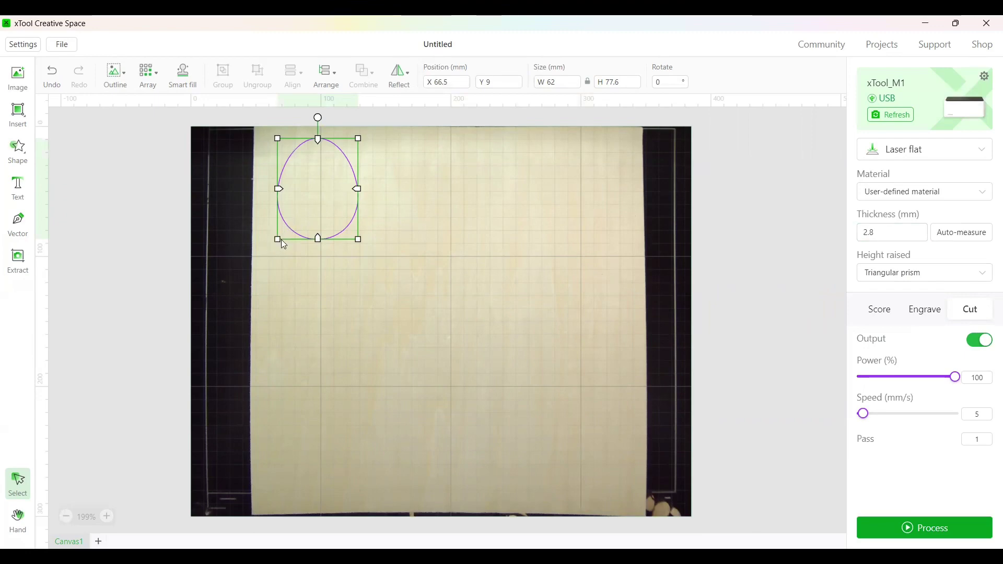
{"action": "left_click_drag", "start_coordinate": [278, 239], "coordinate": [305, 220]}
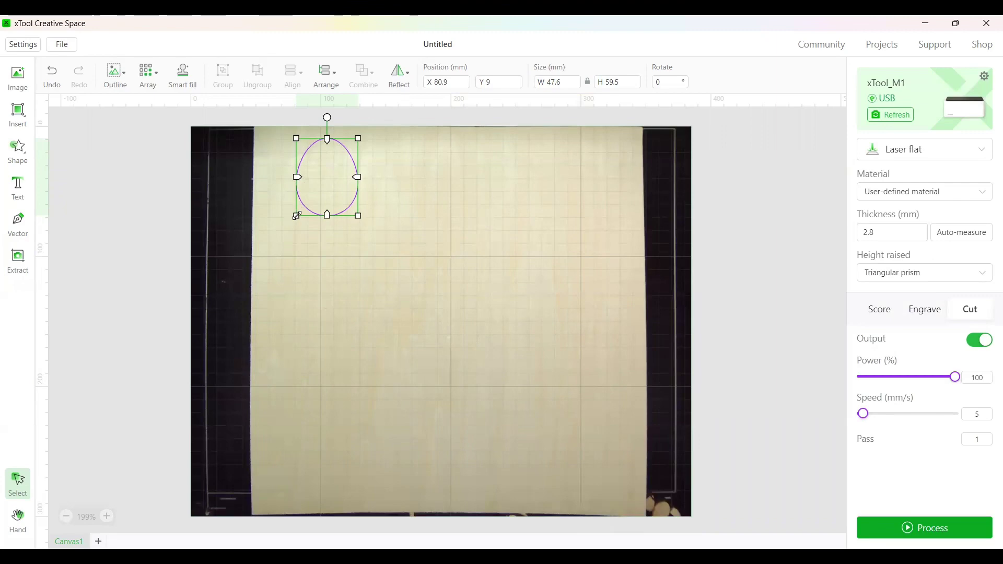
{"action": "left_click_drag", "start_coordinate": [297, 216], "coordinate": [306, 178]}
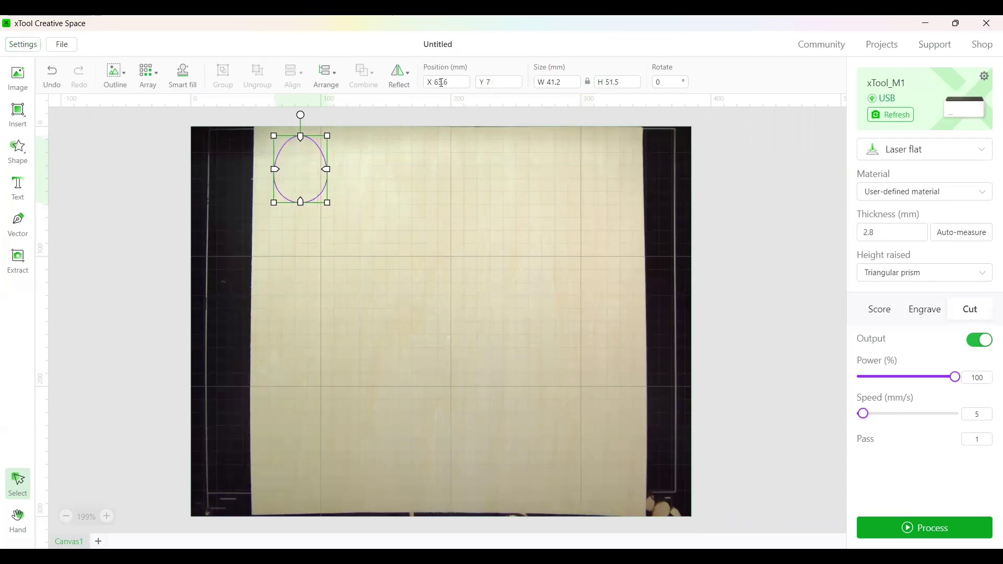
- Switch the measurement unit to inches in the general settings
{"action": "left_click", "coordinate": [23, 44]}
{"action": "left_click", "coordinate": [518, 207]}
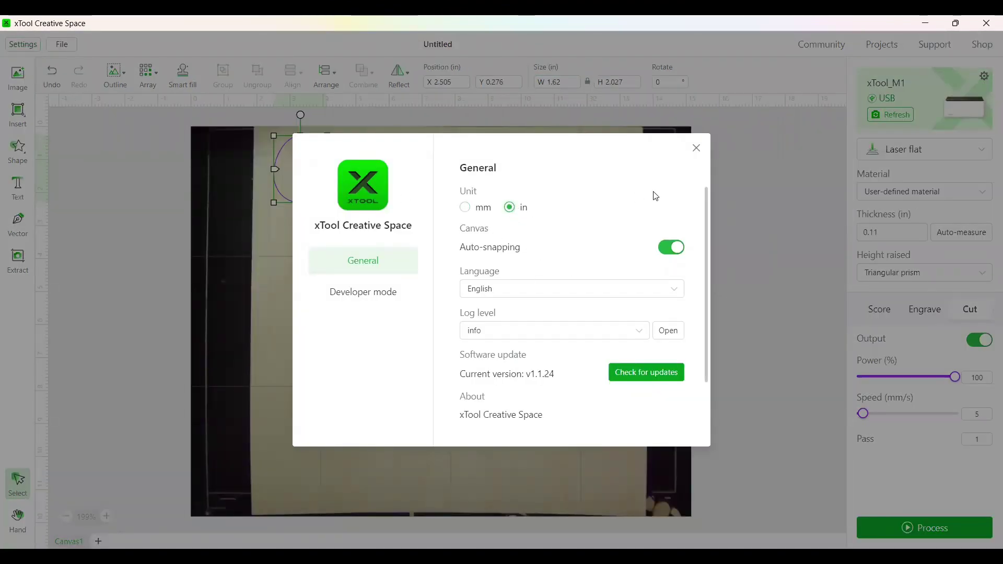
{"action": "left_click", "coordinate": [697, 149]}
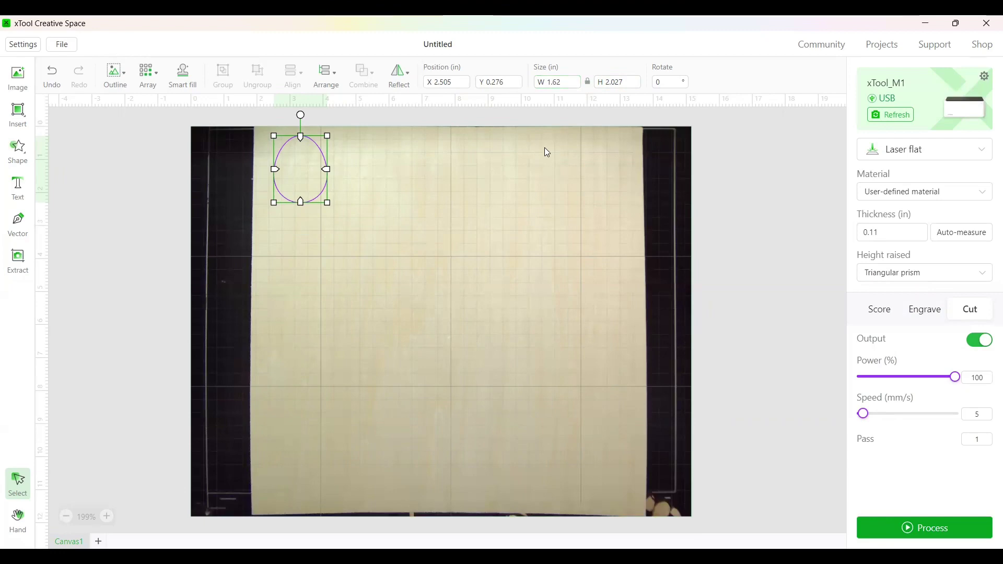
- Switch the measurement unit back to millimetres in the general settings
{"action": "left_click", "coordinate": [23, 44]}
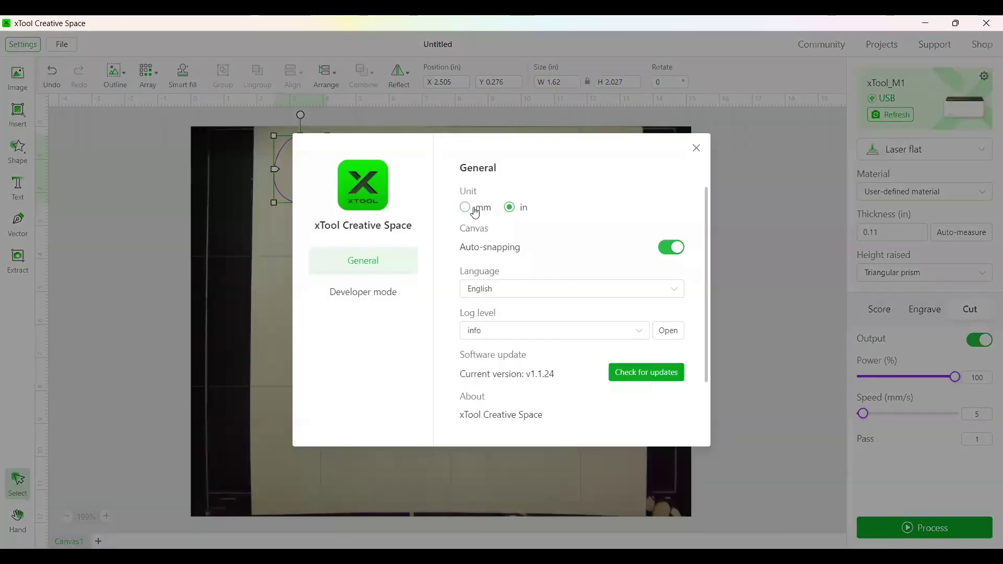
{"action": "left_click", "coordinate": [476, 207]}
{"action": "left_click", "coordinate": [696, 148]}
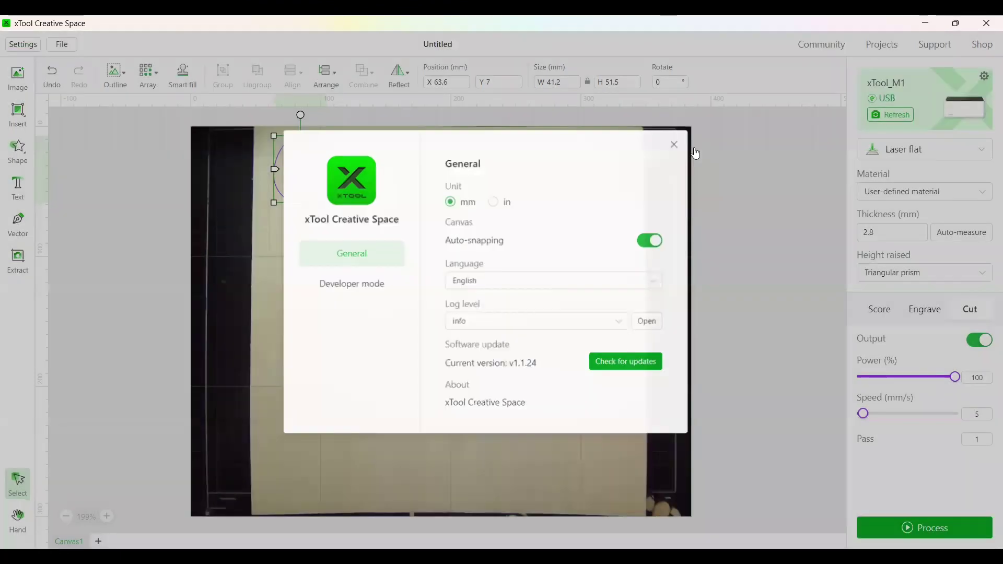
- Nudge the egg to about X 62.4 mm and set up a grid array of it with 6 columns and 5 rows
{"action": "left_click_drag", "start_coordinate": [308, 176], "coordinate": [306, 175]}
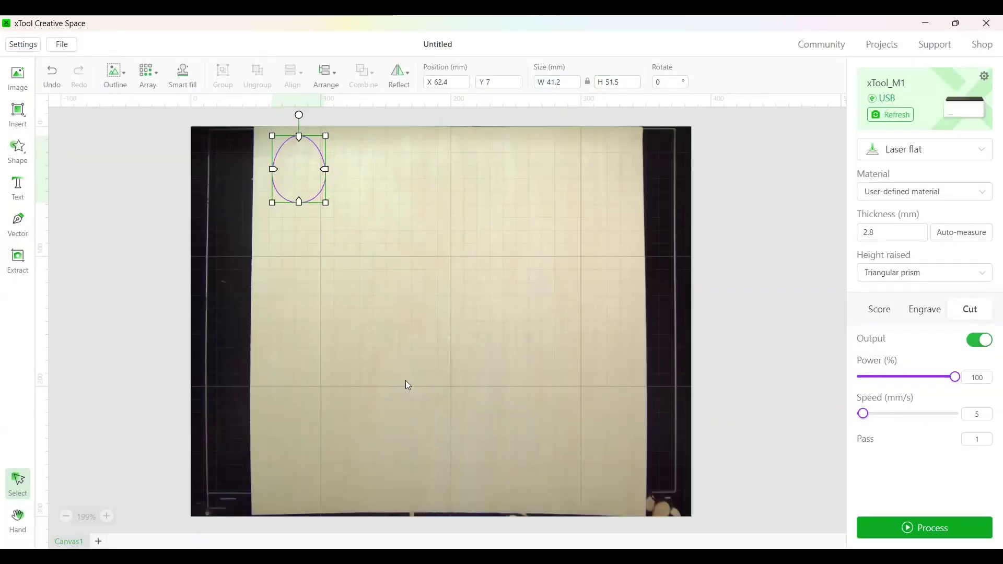
{"action": "left_click", "coordinate": [150, 87]}
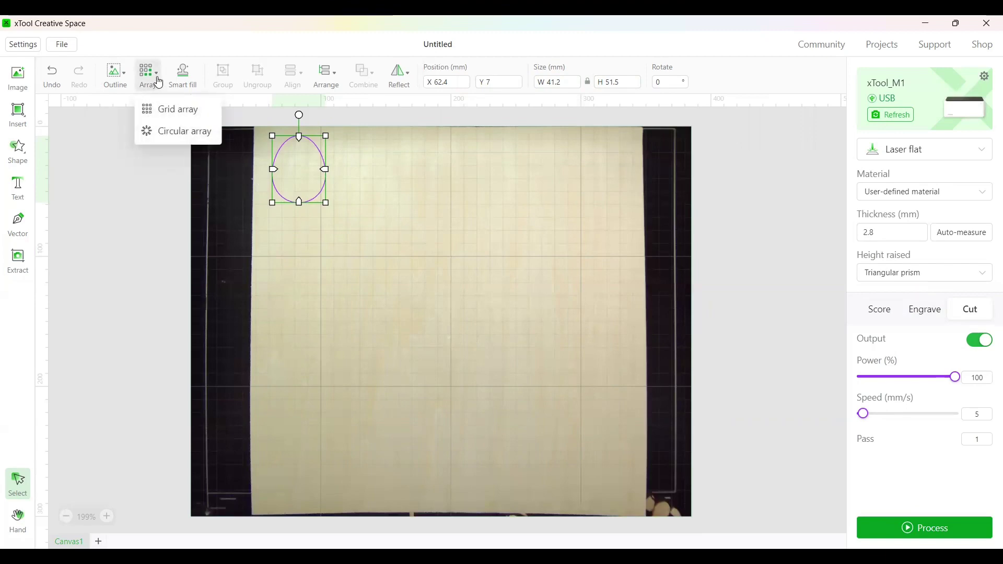
{"action": "left_click", "coordinate": [168, 112]}
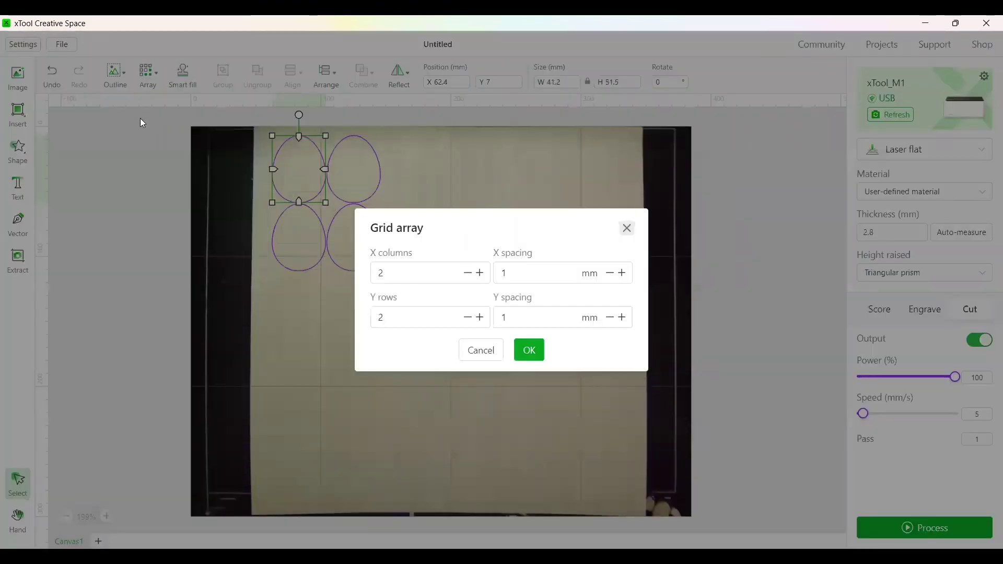
{"action": "left_click", "coordinate": [480, 273]}
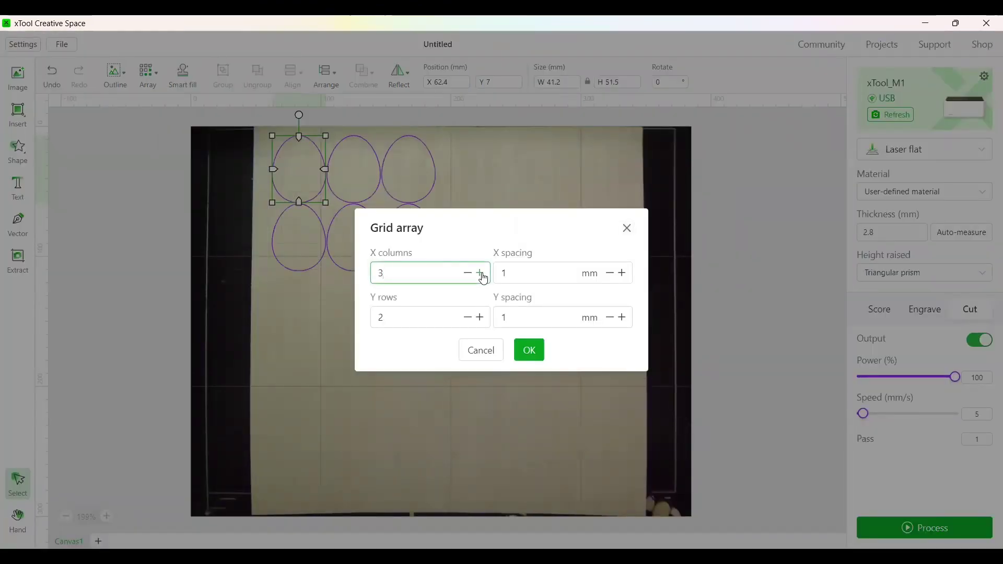
{"action": "left_click", "coordinate": [480, 273]}
{"action": "left_click", "coordinate": [481, 274]}
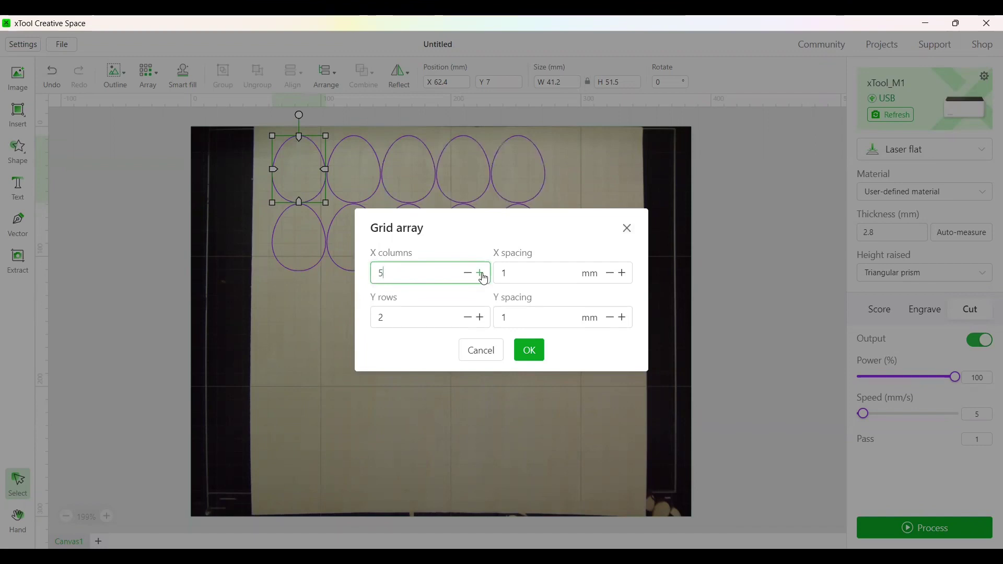
{"action": "left_click", "coordinate": [481, 274]}
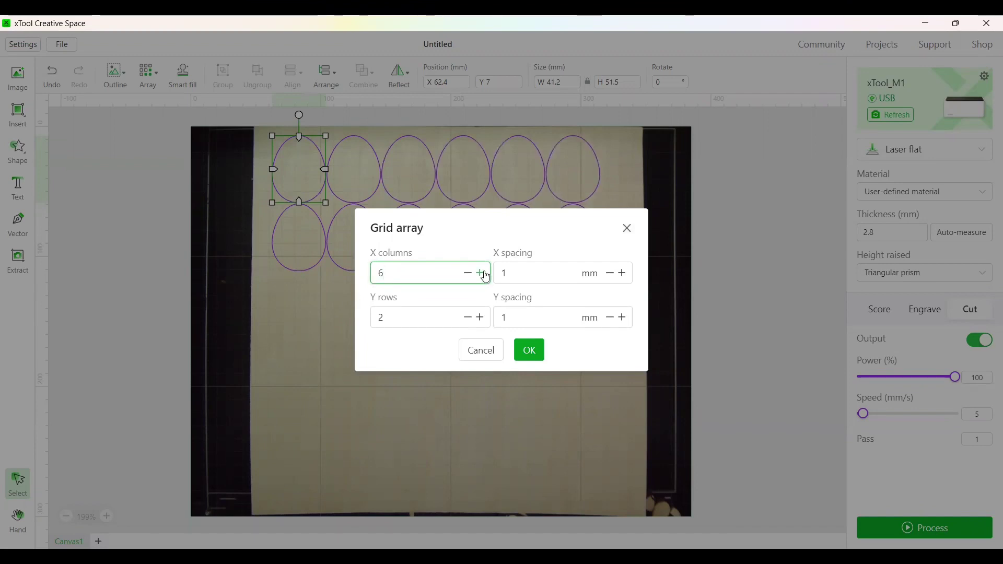
{"action": "left_click", "coordinate": [481, 318]}
{"action": "left_click", "coordinate": [480, 318]}
{"action": "left_click", "coordinate": [480, 318]}
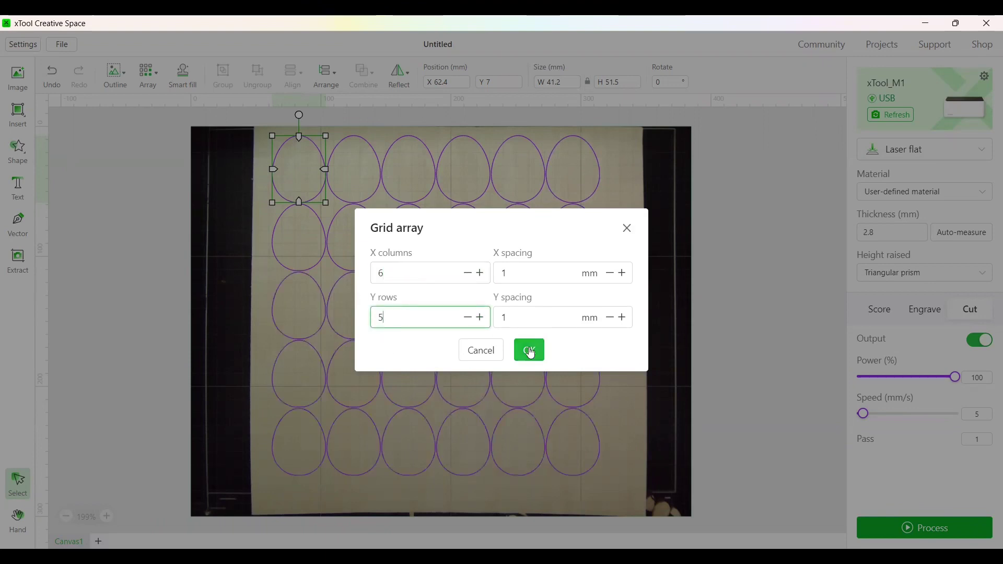
- Set the grid array's X spacing to 1.4 mm and Y spacing to 1.8 mm, and create the array
{"action": "left_click", "coordinate": [623, 273]}
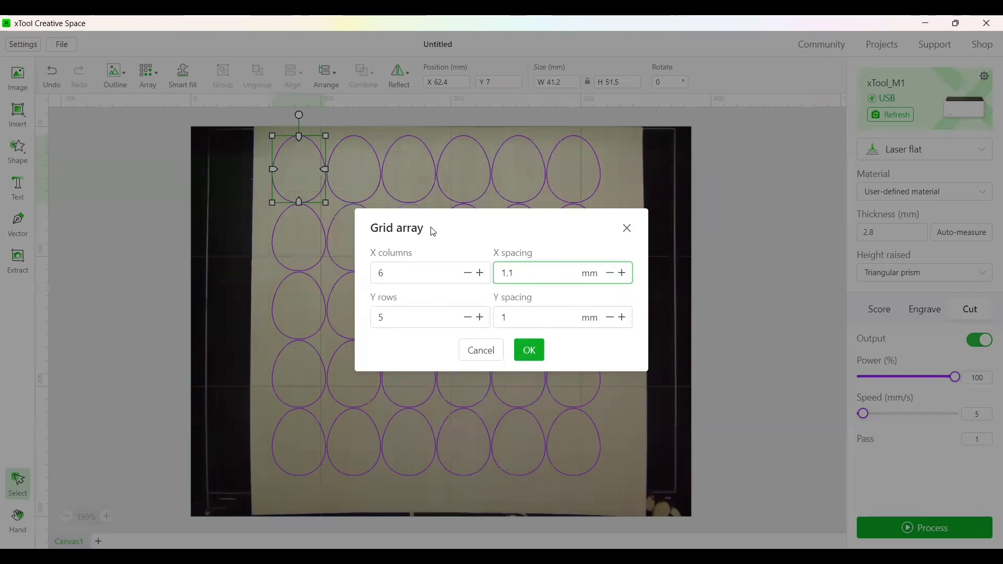
{"action": "left_click", "coordinate": [626, 275]}
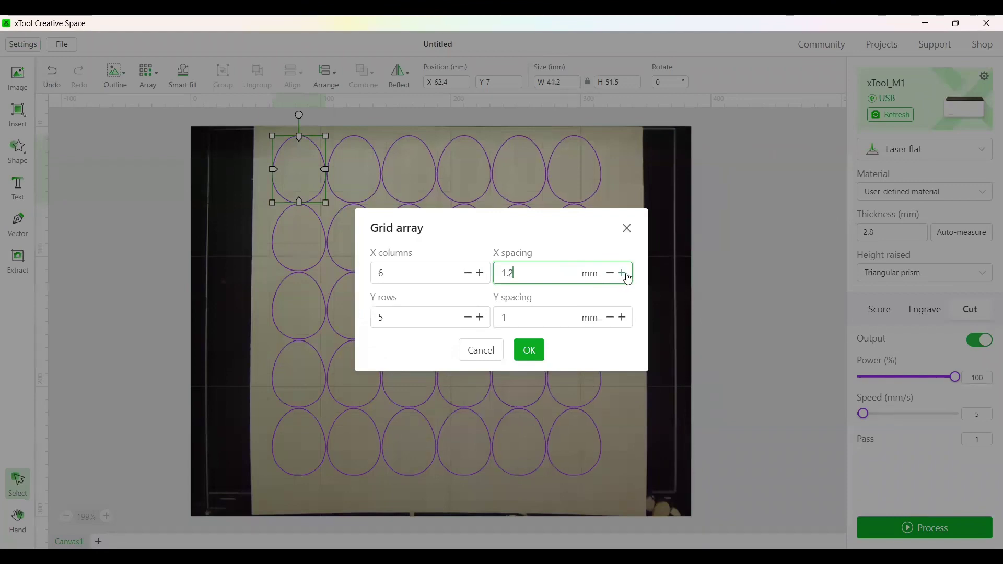
{"action": "left_click", "coordinate": [627, 275]}
{"action": "left_click", "coordinate": [627, 275]}
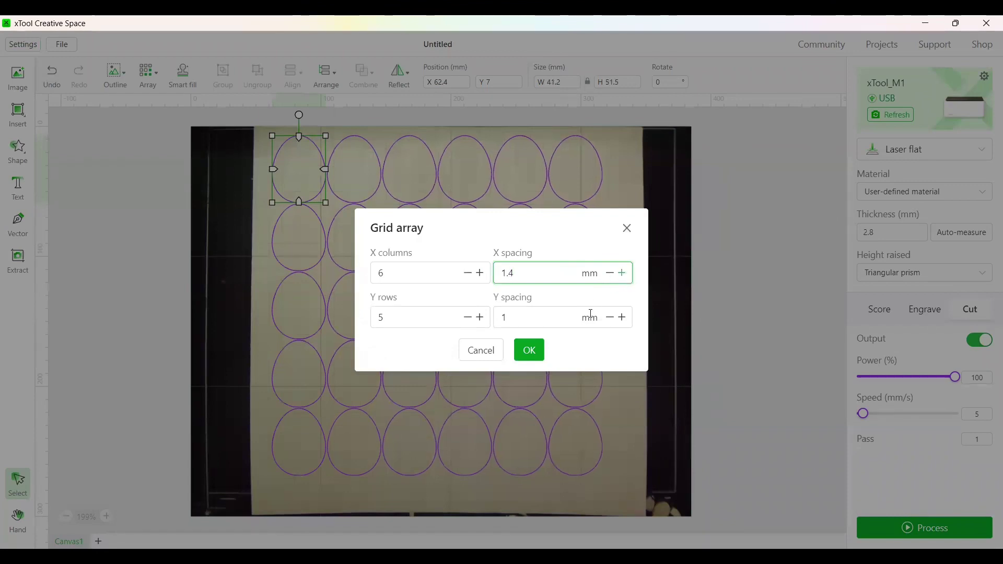
{"action": "left_click", "coordinate": [624, 319]}
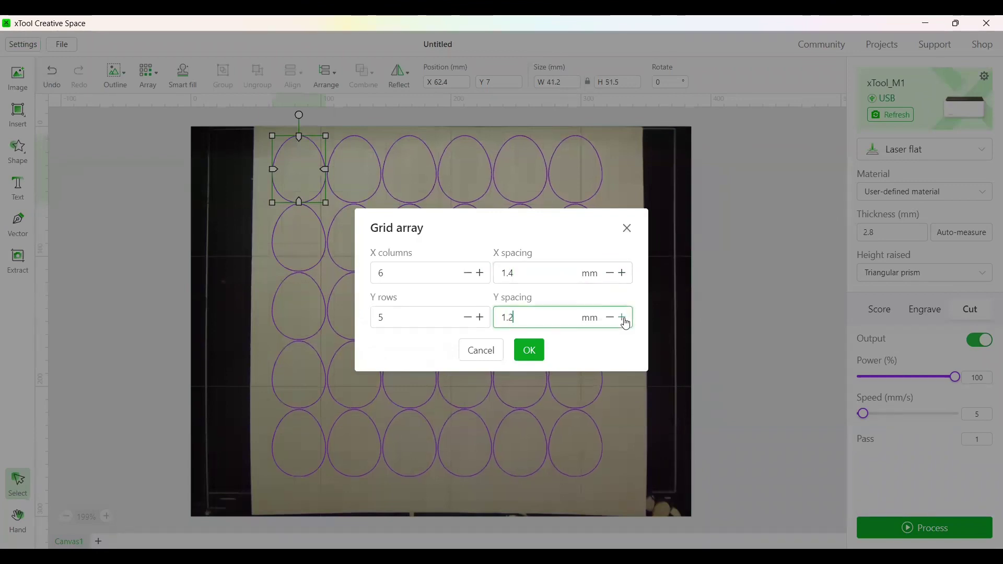
{"action": "left_click", "coordinate": [623, 319]}
{"action": "left_click", "coordinate": [624, 319]}
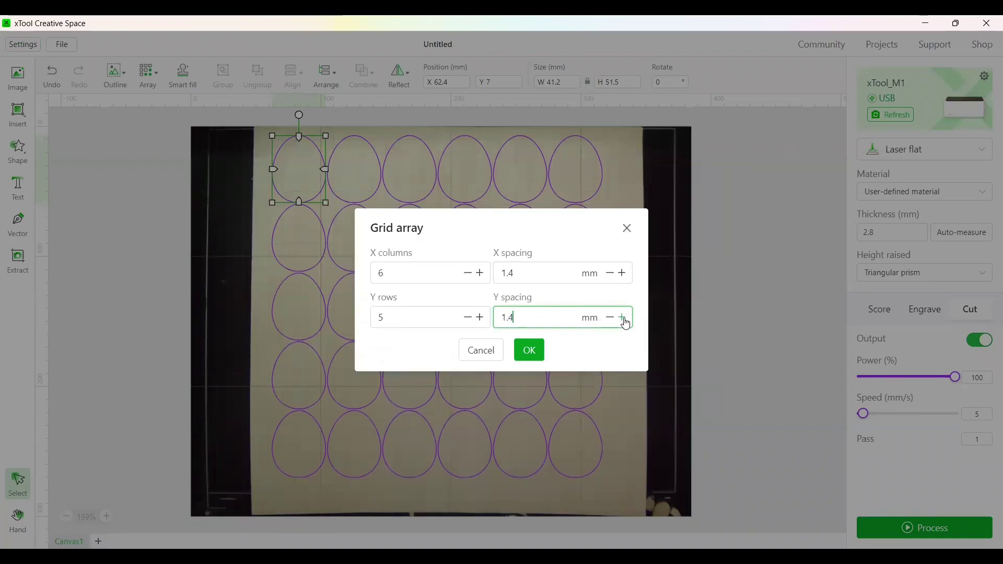
{"action": "left_click", "coordinate": [625, 320]}
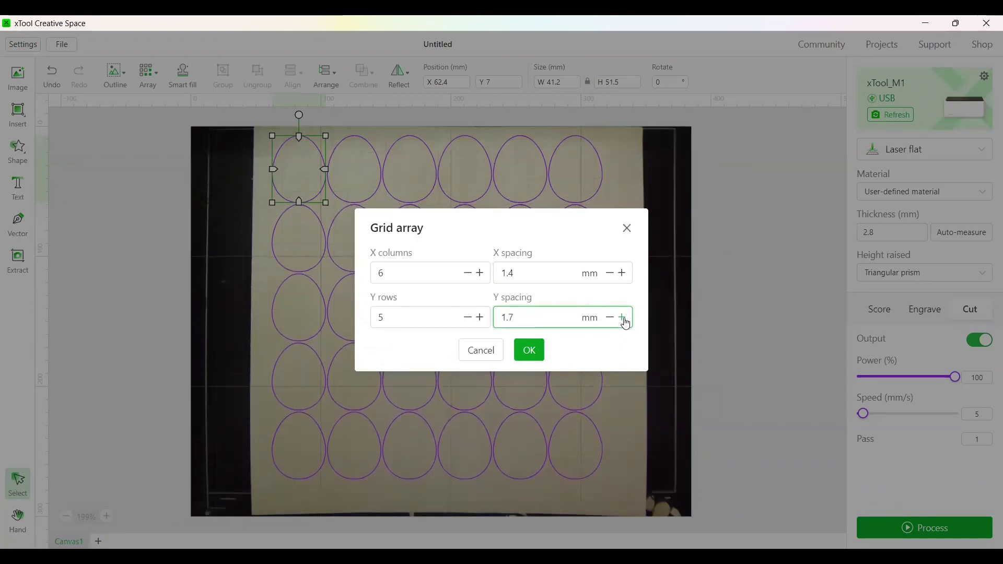
{"action": "left_click", "coordinate": [625, 320]}
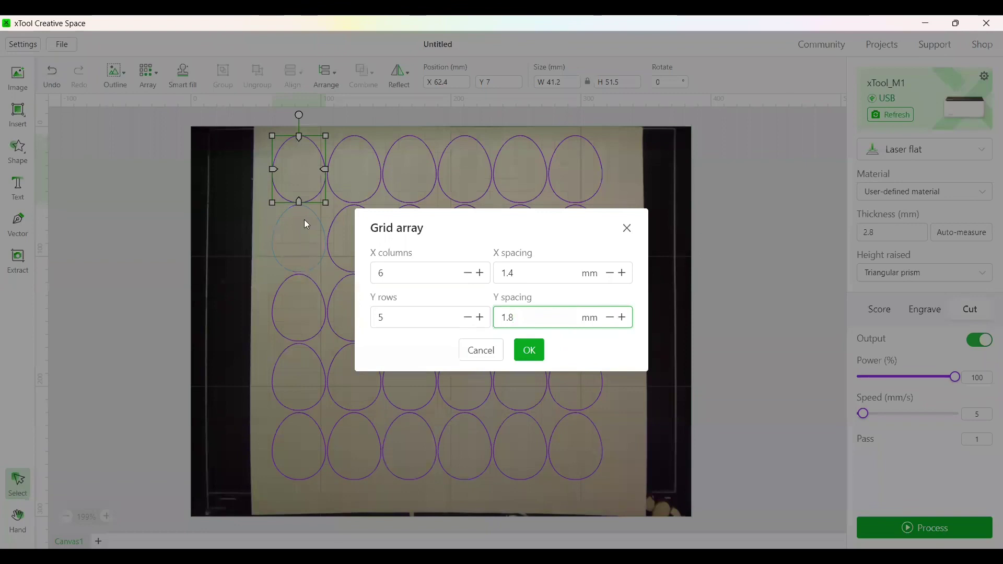
{"action": "left_click", "coordinate": [530, 356]}
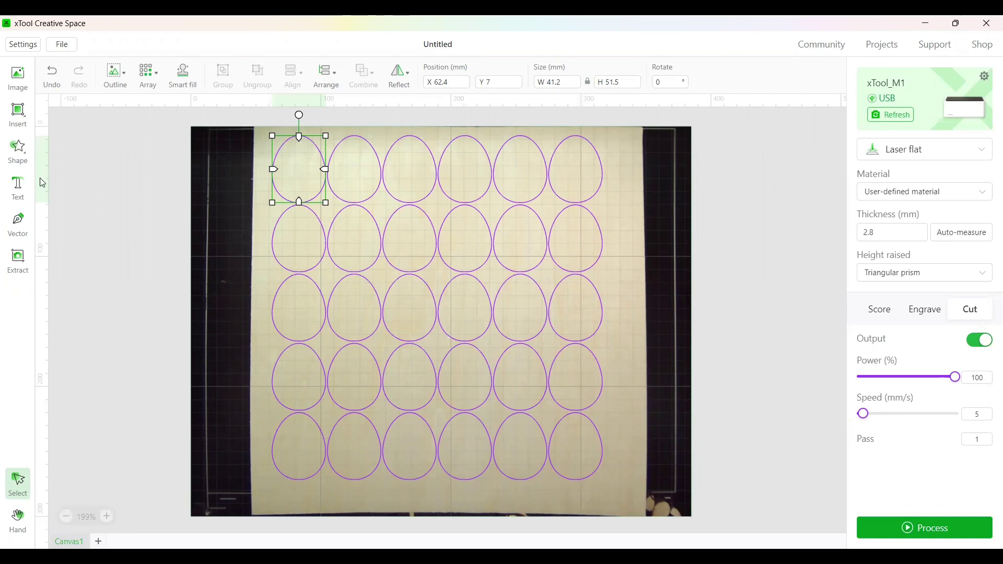
- Add a text object reading "Movie Night You Pick" with each word on its own line
{"action": "left_click", "coordinate": [18, 185]}
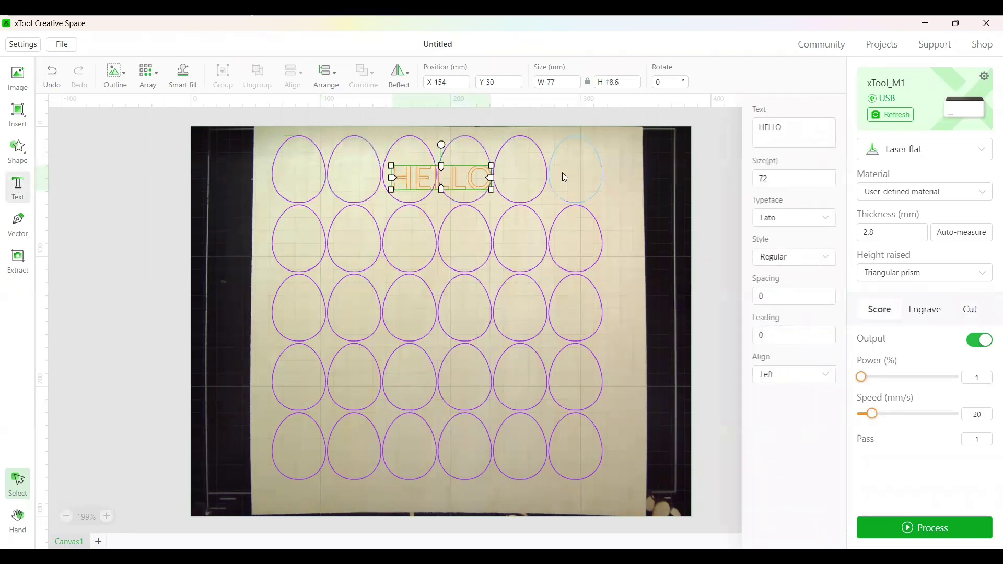
{"action": "left_click", "coordinate": [783, 134]}
{"action": "key", "text": "ctrl+a"}
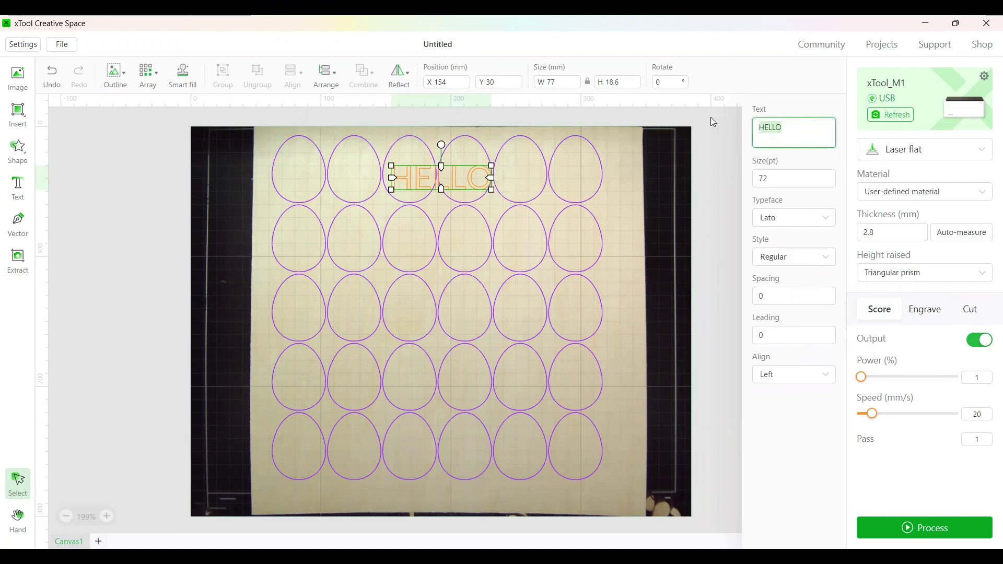
{"action": "type", "text": "Movie"}
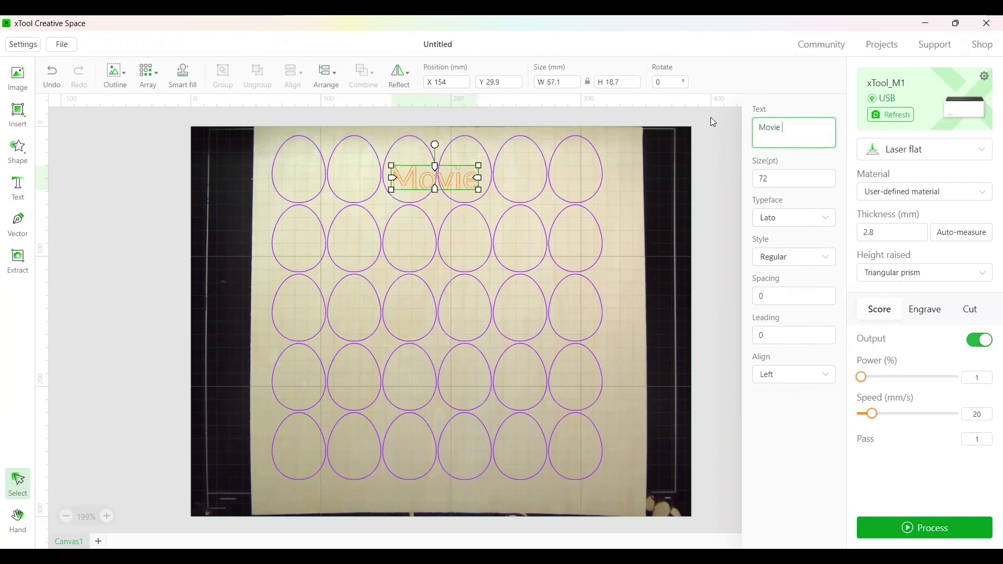
{"action": "key", "text": "Return"}
{"action": "type", "text": "Night"}
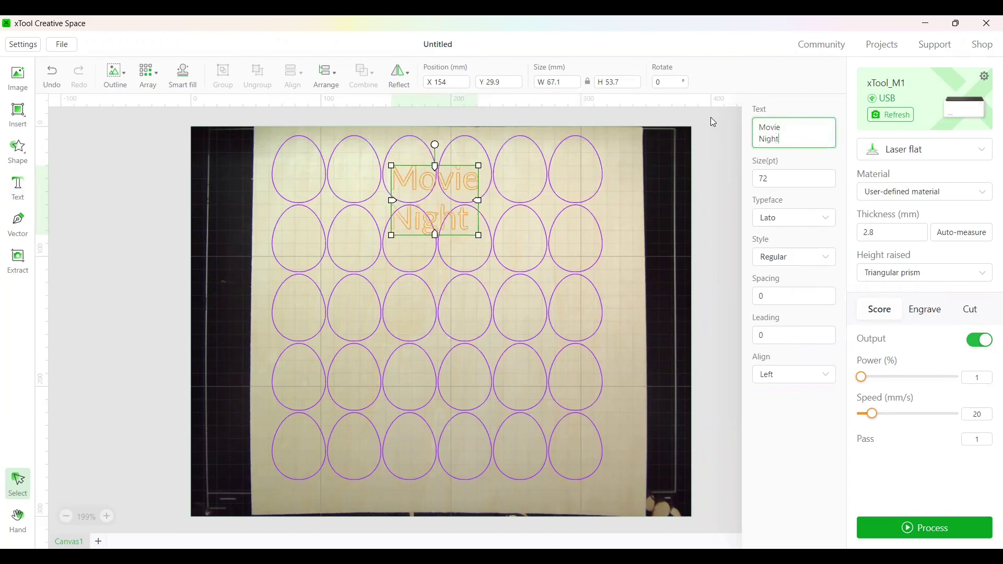
{"action": "key", "text": "Return"}
{"action": "type", "text": "You"}
{"action": "key", "text": "Return"}
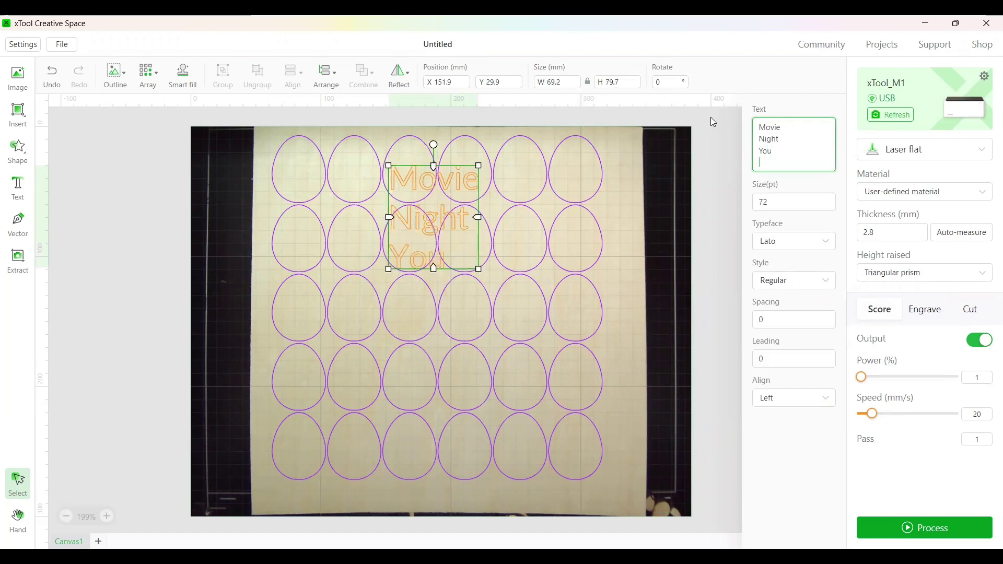
{"action": "type", "text": "Pick"}
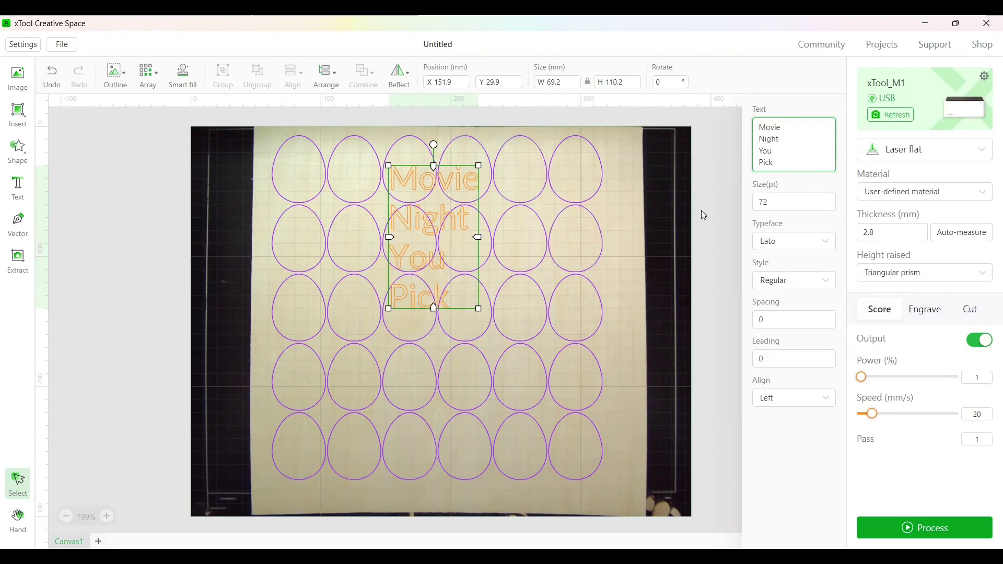
- Set the text size to 22 pt and move the label into the first egg of the top row
{"action": "key", "text": "Tab"}
{"action": "type", "text": "22"}
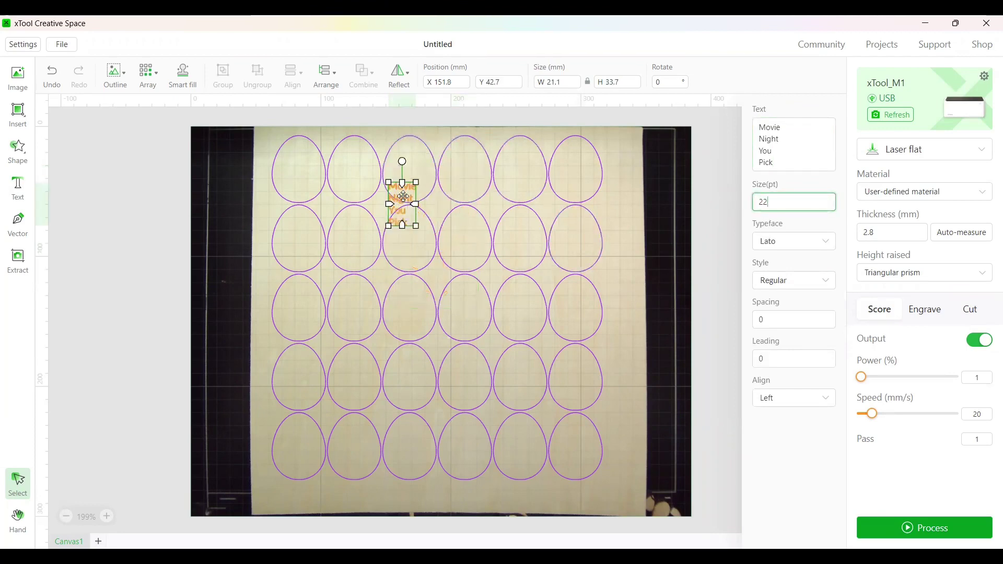
{"action": "left_click_drag", "start_coordinate": [402, 197], "coordinate": [298, 163]}
- Try the label at 23 pt, centre it in the egg at about X 71.9 mm, Y 18.3 mm, and settle on 22 pt
{"action": "left_click", "coordinate": [765, 202]}
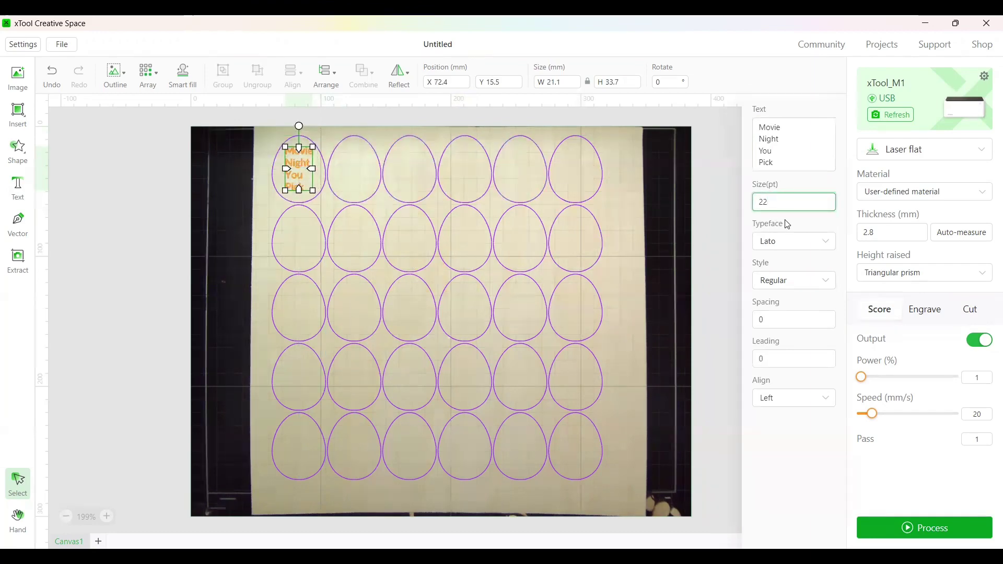
{"action": "key", "text": "BackSpace"}
{"action": "type", "text": "3"}
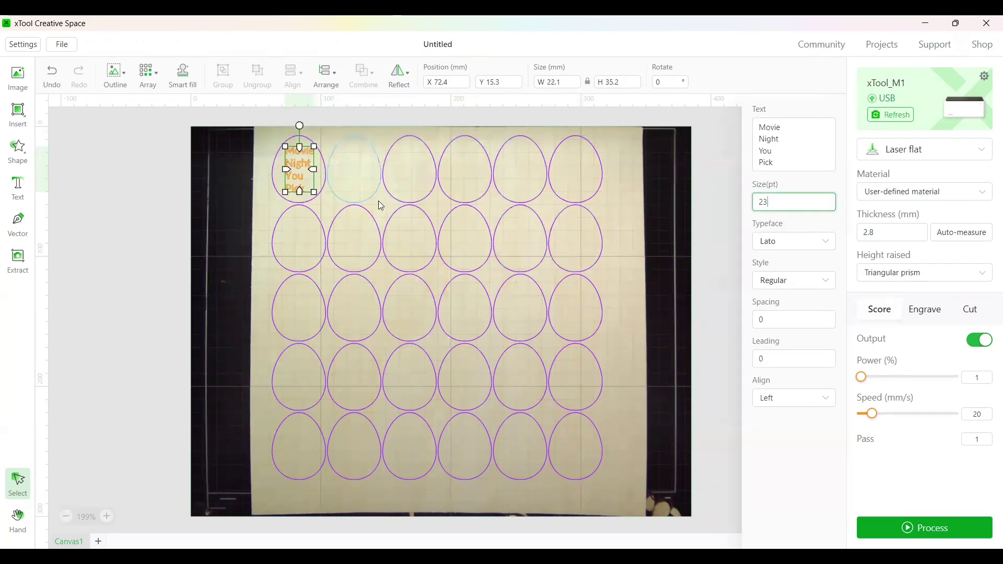
{"action": "left_click_drag", "start_coordinate": [308, 167], "coordinate": [307, 168]}
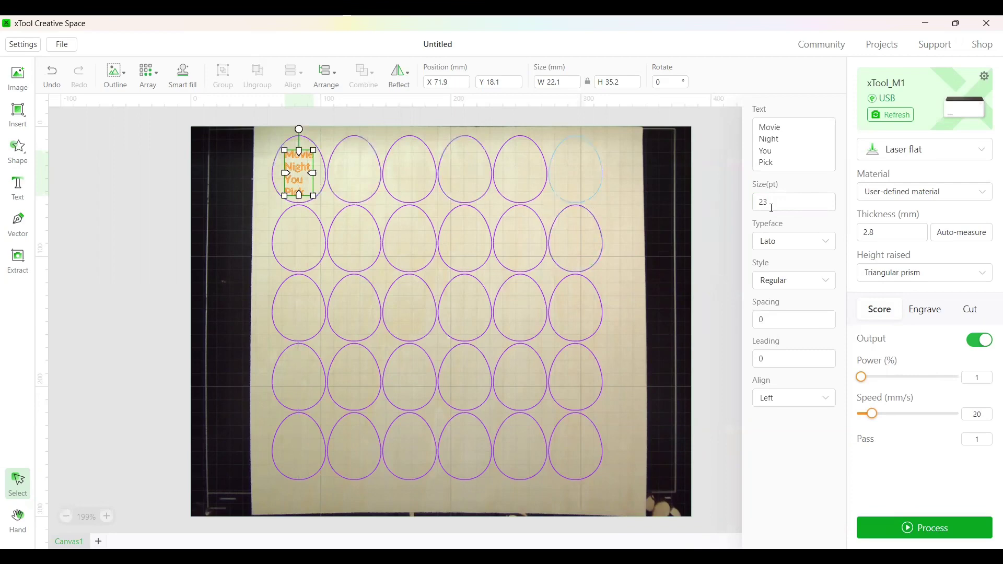
{"action": "left_click", "coordinate": [786, 203]}
{"action": "key", "text": "BackSpace"}
{"action": "type", "text": "2"}
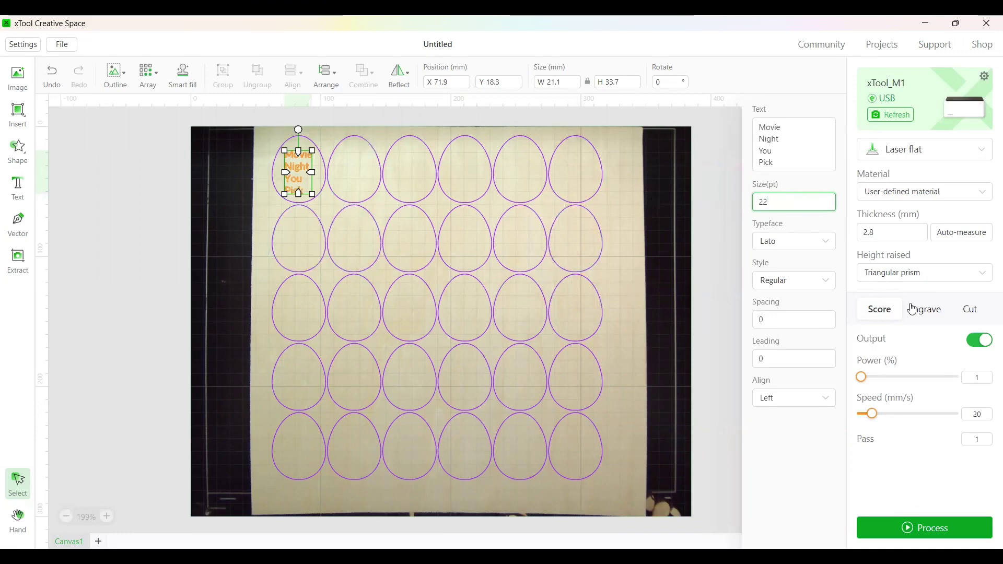
- Set the label's score settings to 80% power, 74 mm/s speed and 2 passes
{"action": "left_click_drag", "start_coordinate": [865, 381], "coordinate": [937, 381]}
{"action": "left_click_drag", "start_coordinate": [873, 414], "coordinate": [904, 414]}
{"action": "left_click", "coordinate": [976, 439]}
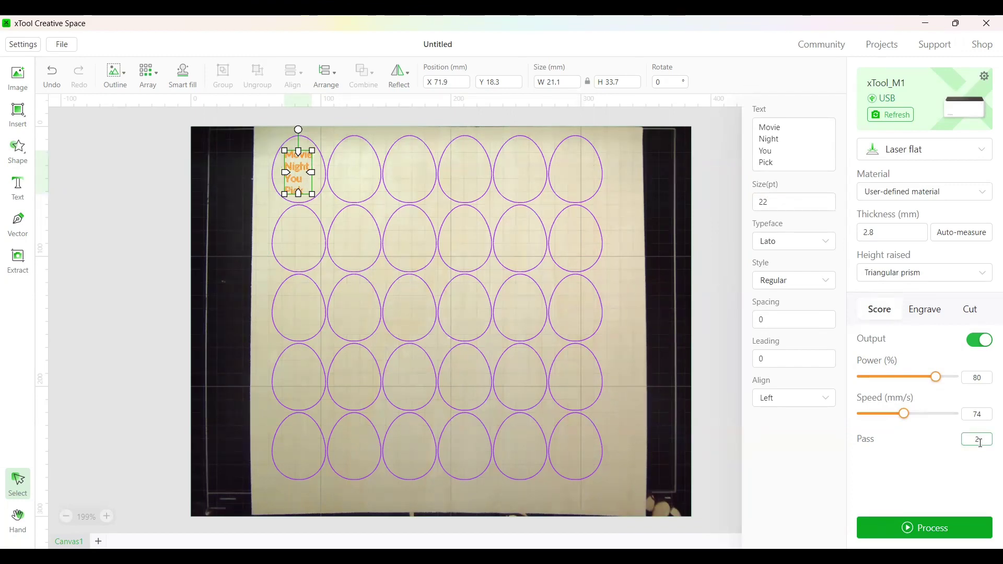
- Set up a grid array of the text label with 6 columns and 5 rows
{"action": "left_click", "coordinate": [304, 166]}
{"action": "left_click", "coordinate": [302, 170]}
{"action": "left_click", "coordinate": [155, 77]}
{"action": "left_click", "coordinate": [177, 110]}
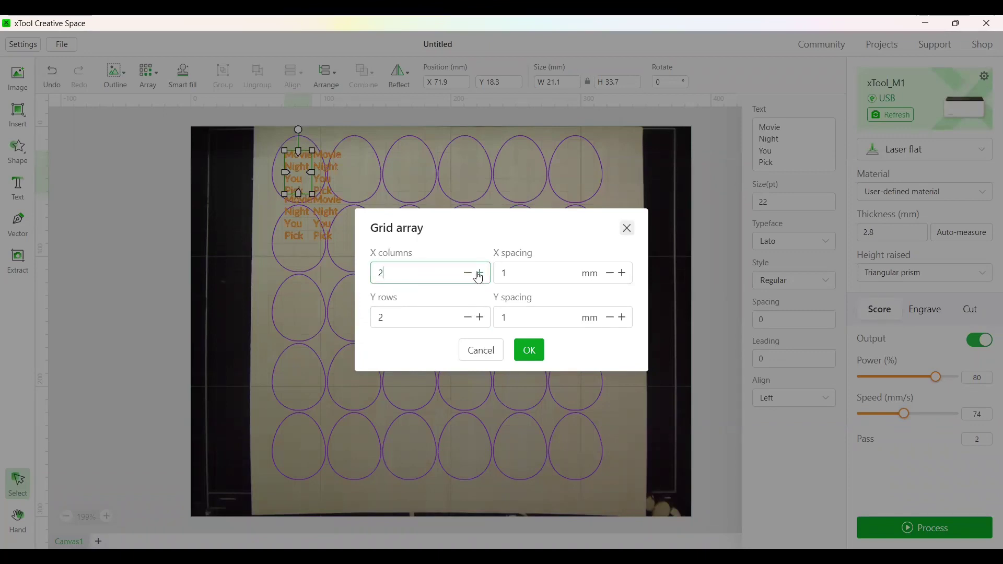
{"action": "left_click", "coordinate": [479, 274]}
{"action": "left_click", "coordinate": [479, 274]}
{"action": "left_click", "coordinate": [480, 274]}
{"action": "left_click", "coordinate": [479, 273]}
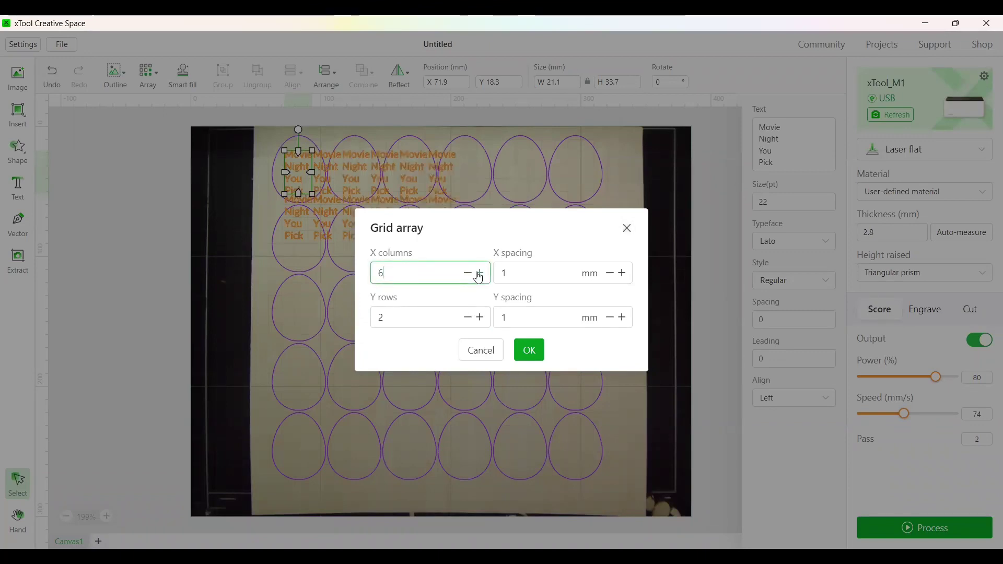
{"action": "left_click", "coordinate": [479, 273]}
{"action": "left_click", "coordinate": [468, 273]}
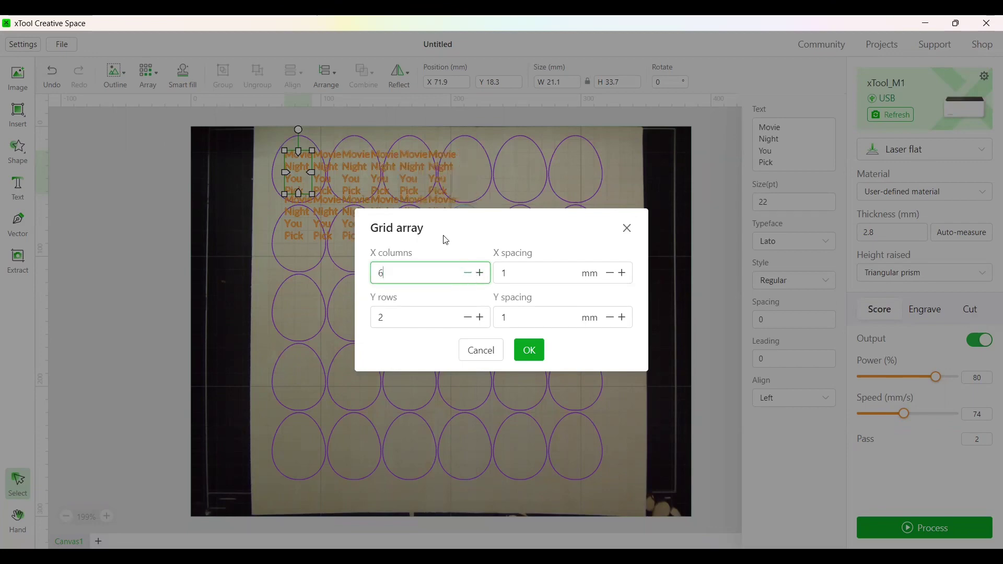
{"action": "left_click", "coordinate": [480, 318]}
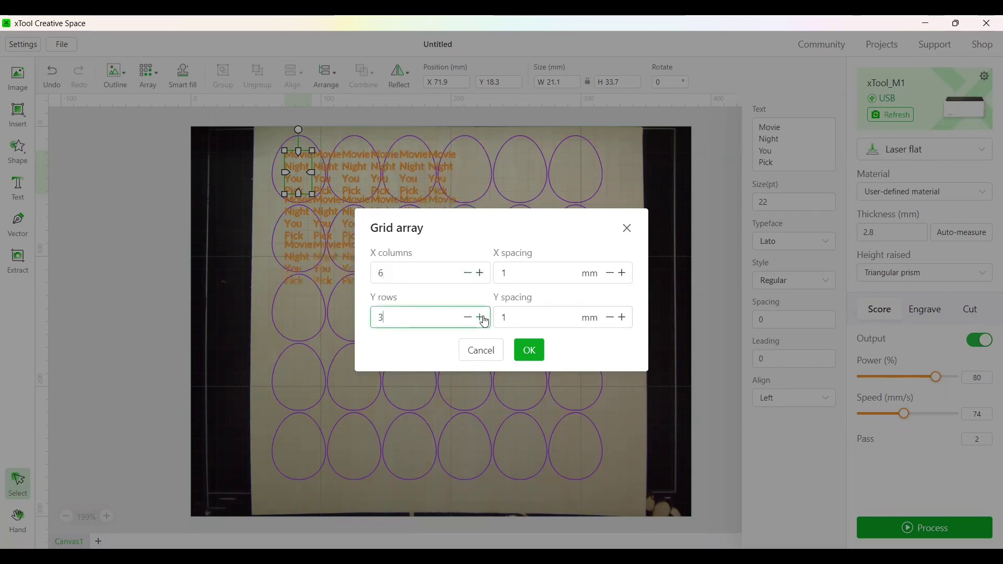
{"action": "left_click", "coordinate": [482, 320]}
{"action": "left_click", "coordinate": [482, 319]}
{"action": "left_click", "coordinate": [482, 319]}
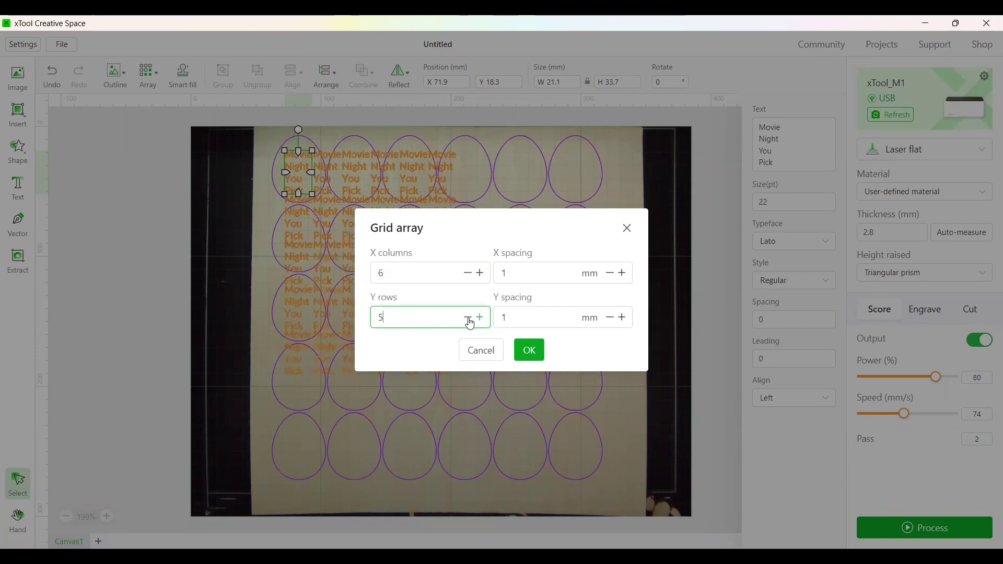
{"action": "left_click", "coordinate": [469, 320]}
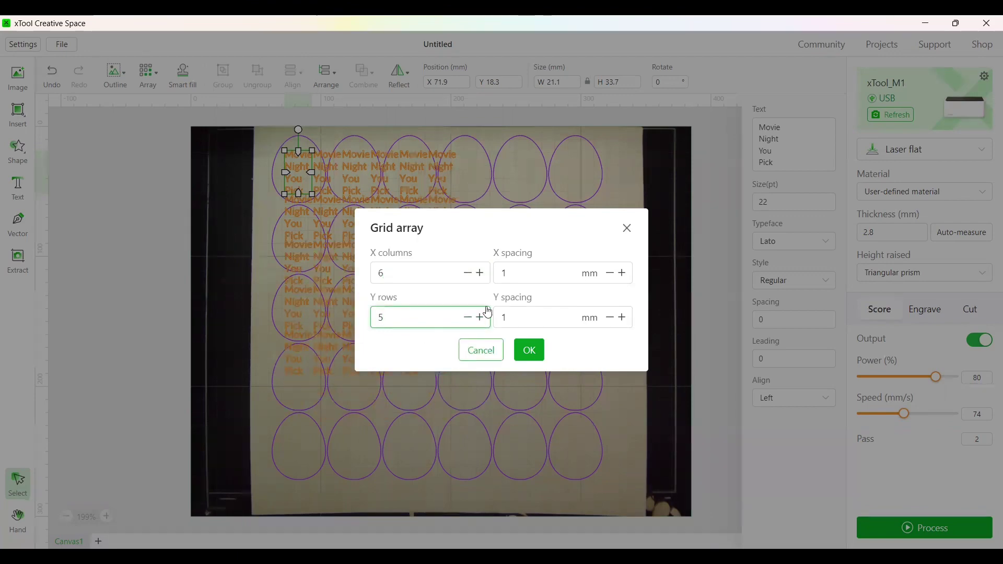
- Set the label array's X spacing to 21.5 mm to line the text columns up with the eggs
{"action": "left_click", "coordinate": [553, 270]}
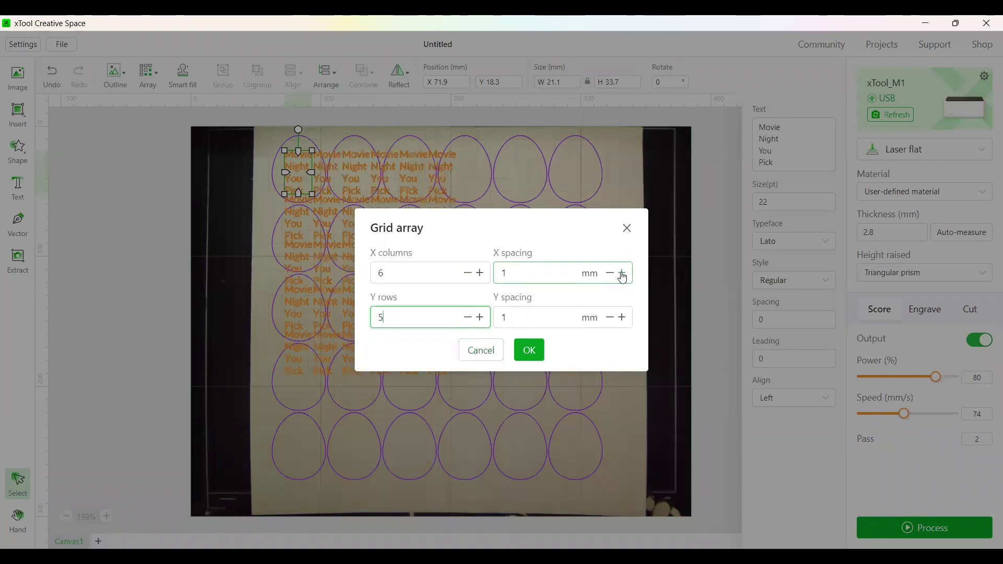
{"action": "type", "text": ".2"}
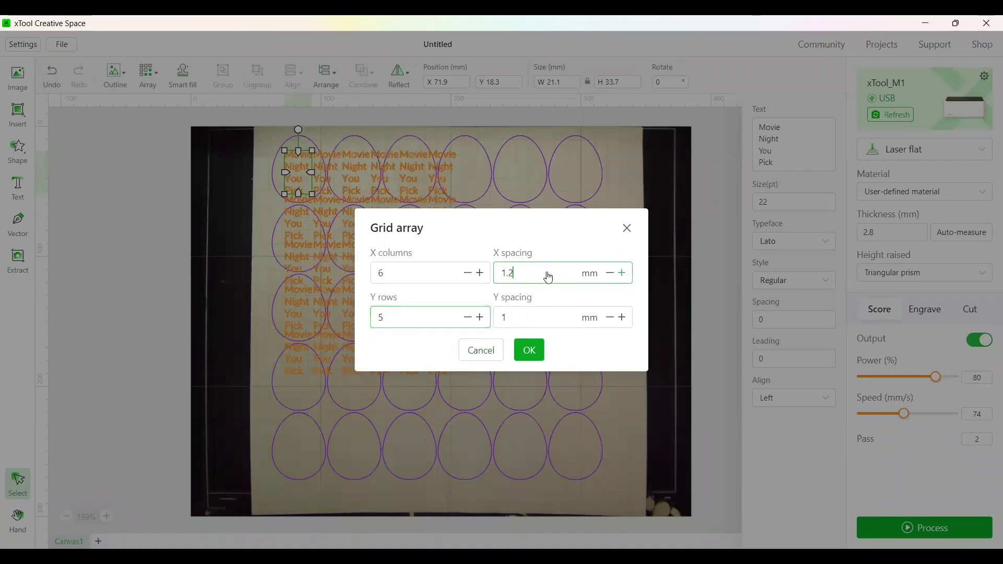
{"action": "key", "text": "BackSpace"}
{"action": "type", "text": "4"}
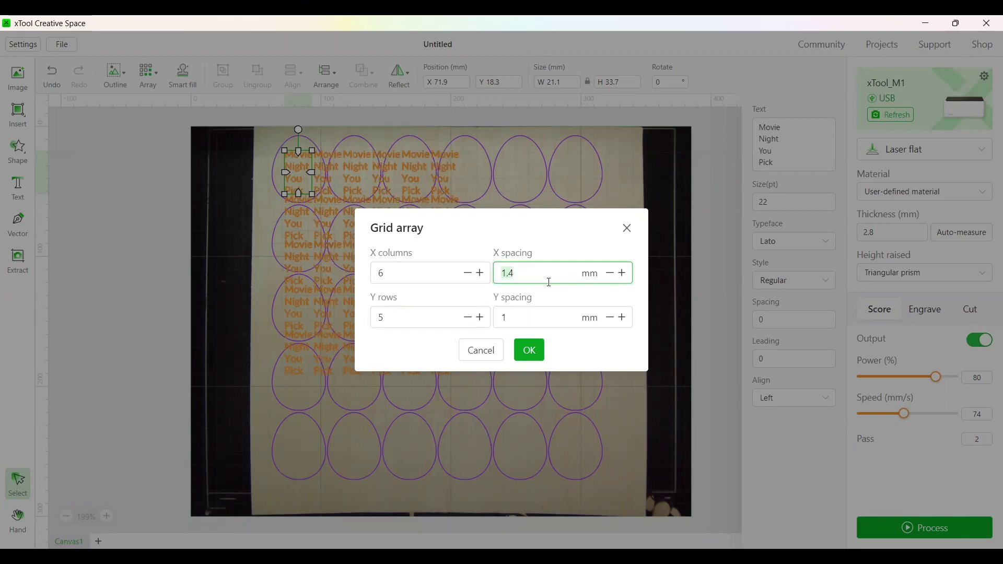
{"action": "type", "text": "20"}
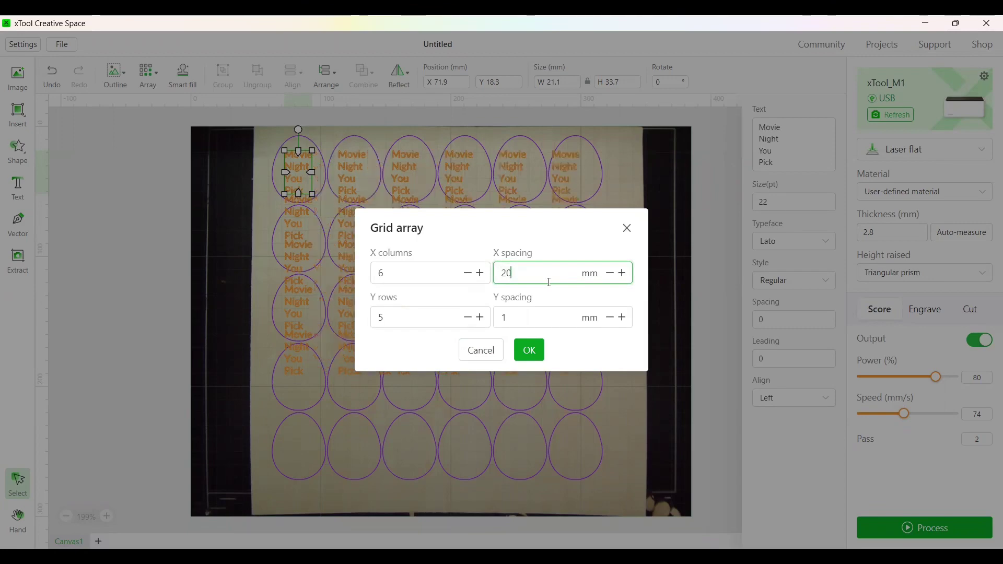
{"action": "key", "text": "BackSpace"}
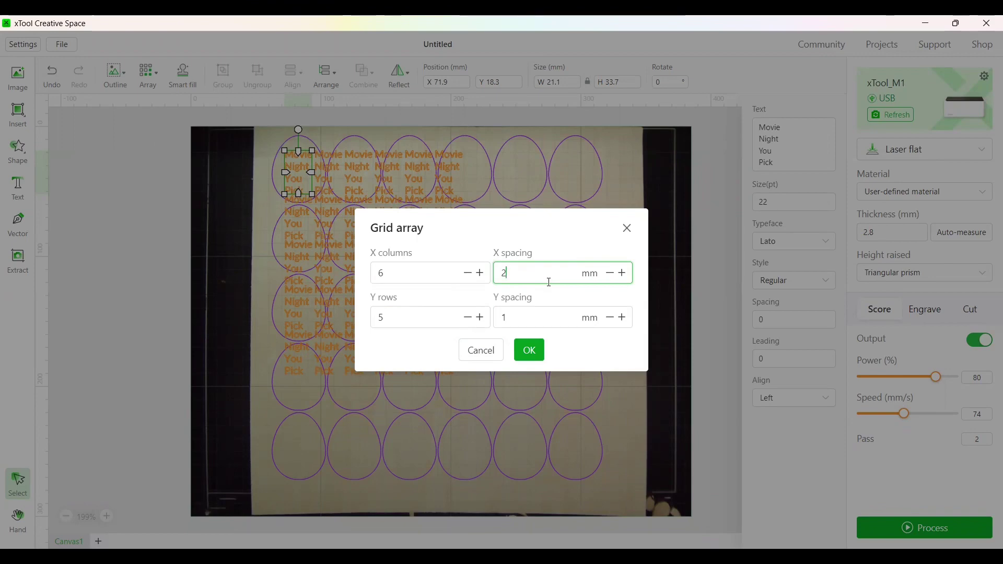
{"action": "type", "text": "4"}
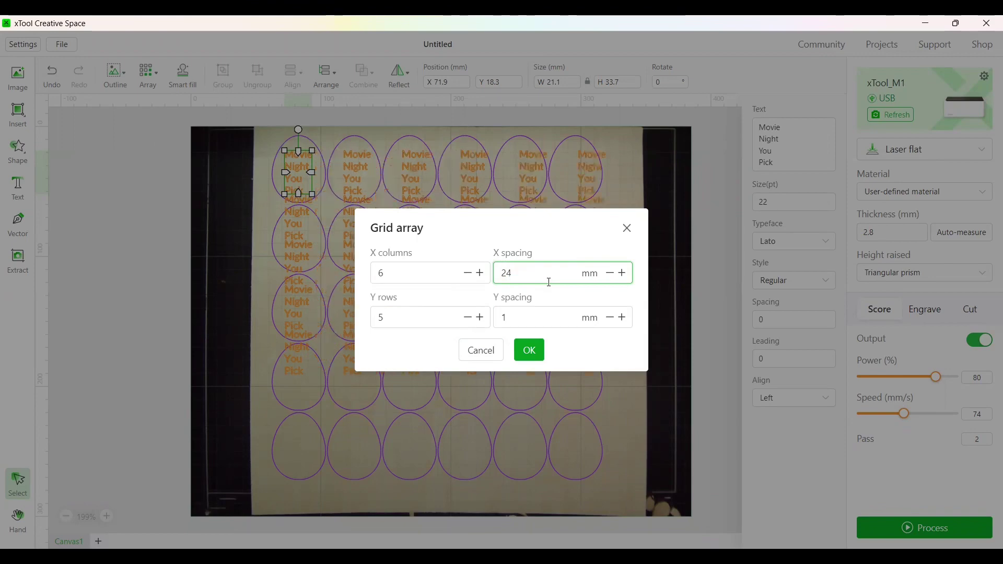
{"action": "key", "text": "BackSpace"}
{"action": "type", "text": "2"}
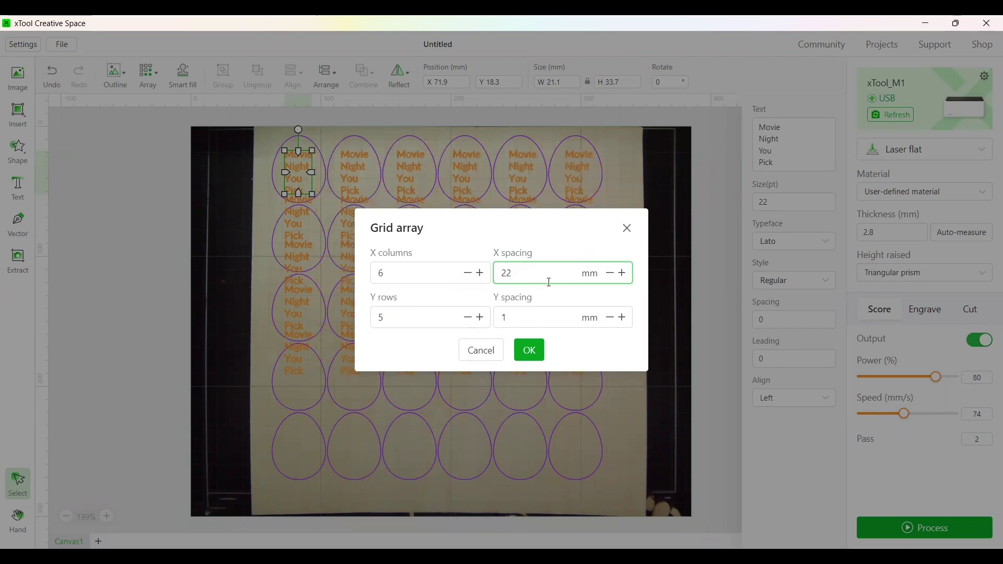
{"action": "key", "text": "BackSpace"}
{"action": "type", "text": "1.5"}
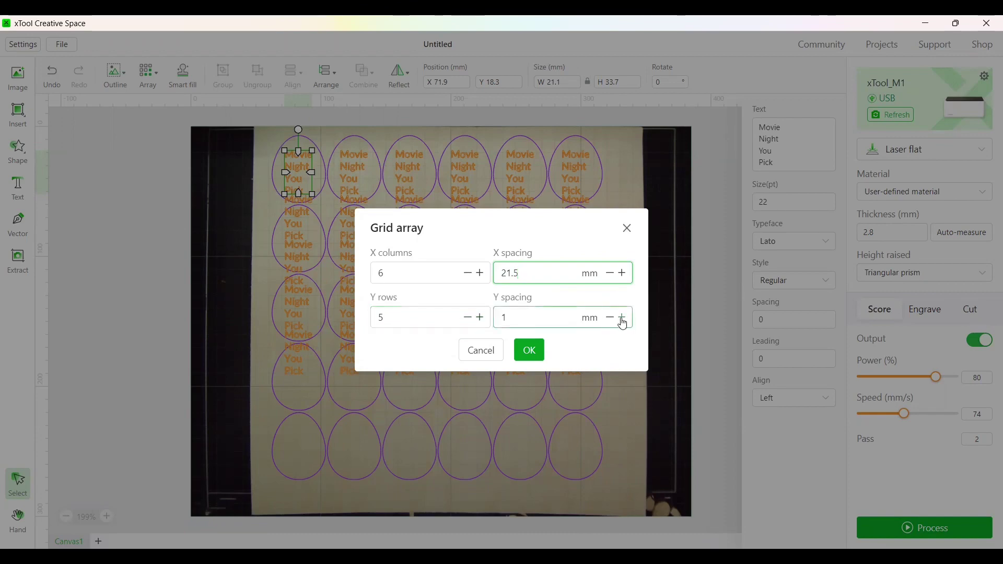
- Set the label array's Y spacing to 19.5 mm, create the array and deselect it
{"action": "left_click_drag", "start_coordinate": [522, 319], "coordinate": [481, 319]}
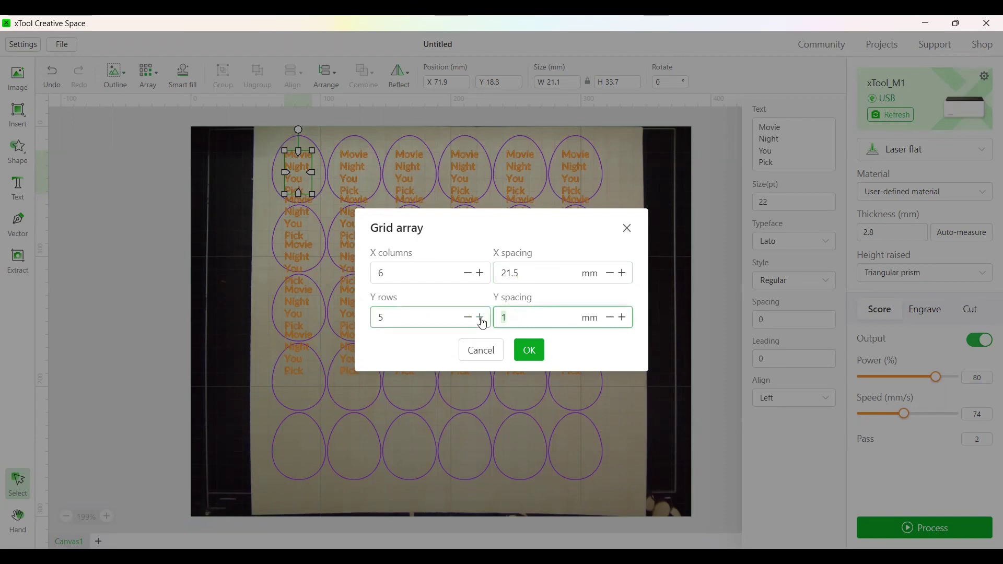
{"action": "type", "text": "21.5"}
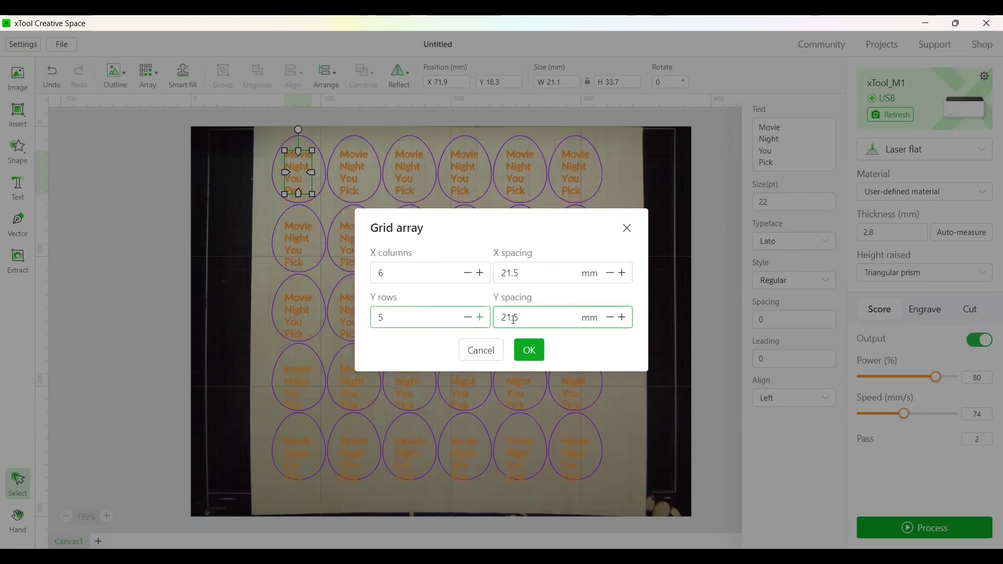
{"action": "key", "text": "BackSpace"}
{"action": "key", "text": "BackSpace"}
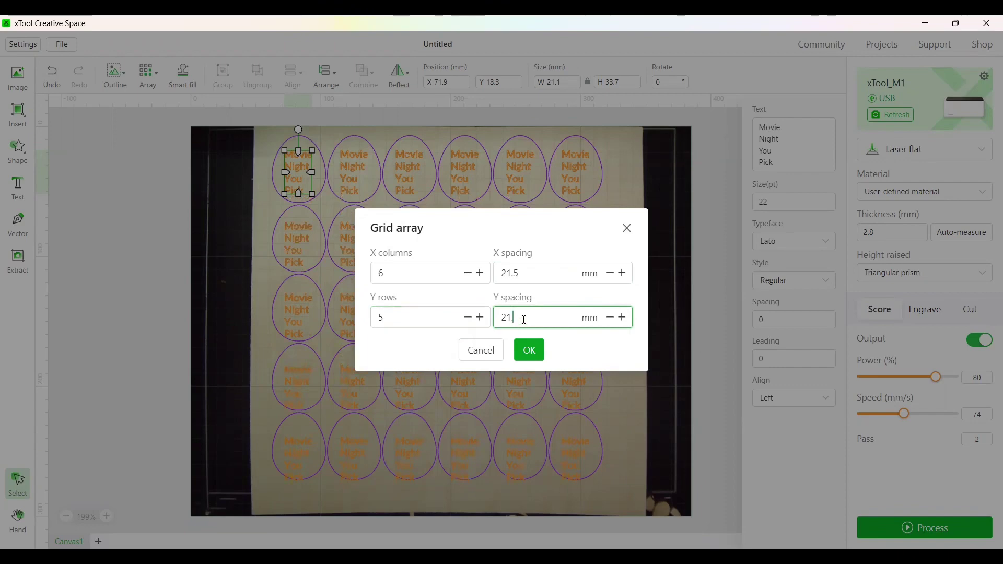
{"action": "key", "text": "BackSpace"}
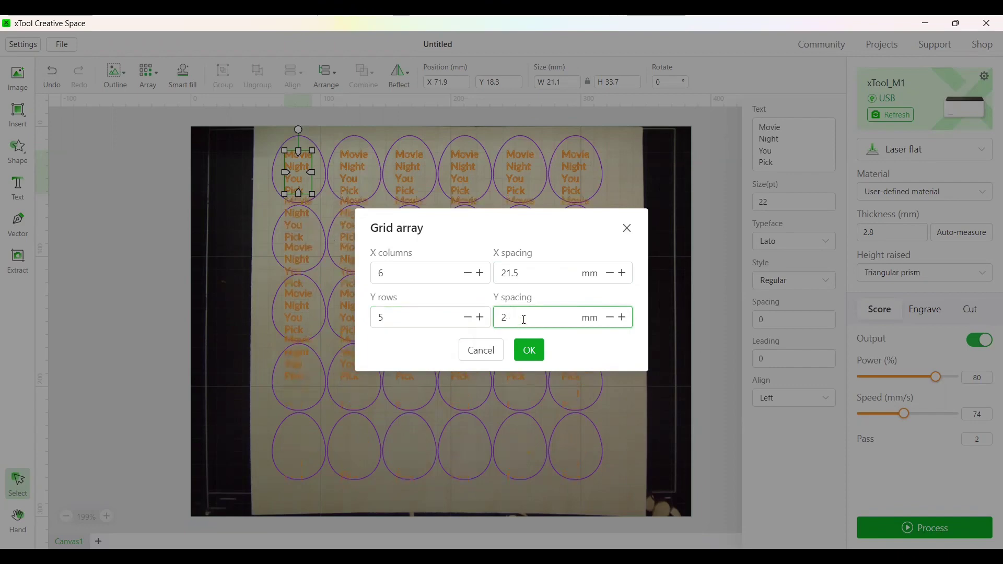
{"action": "type", "text": "0"}
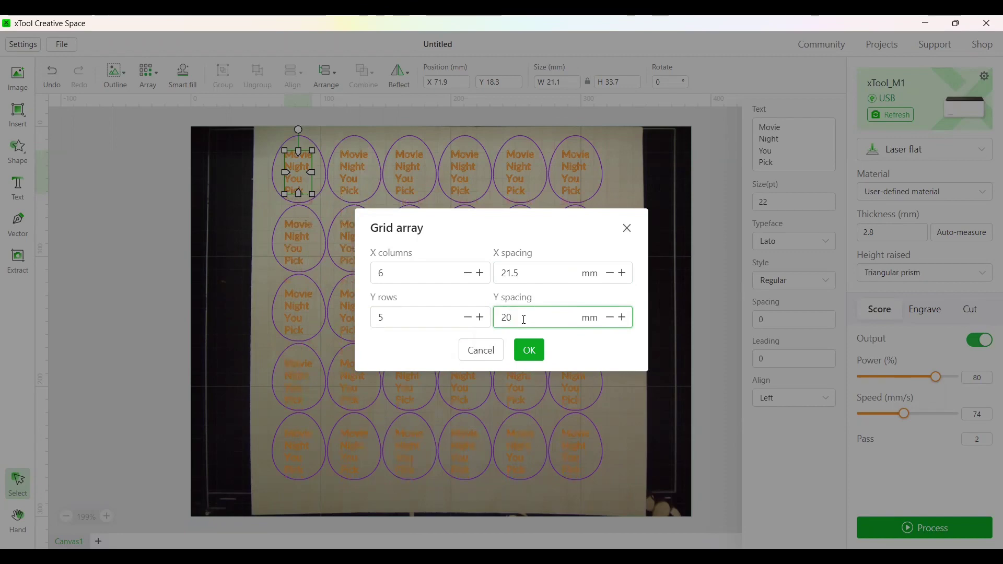
{"action": "key", "text": "BackSpace"}
{"action": "key", "text": "BackSpace"}
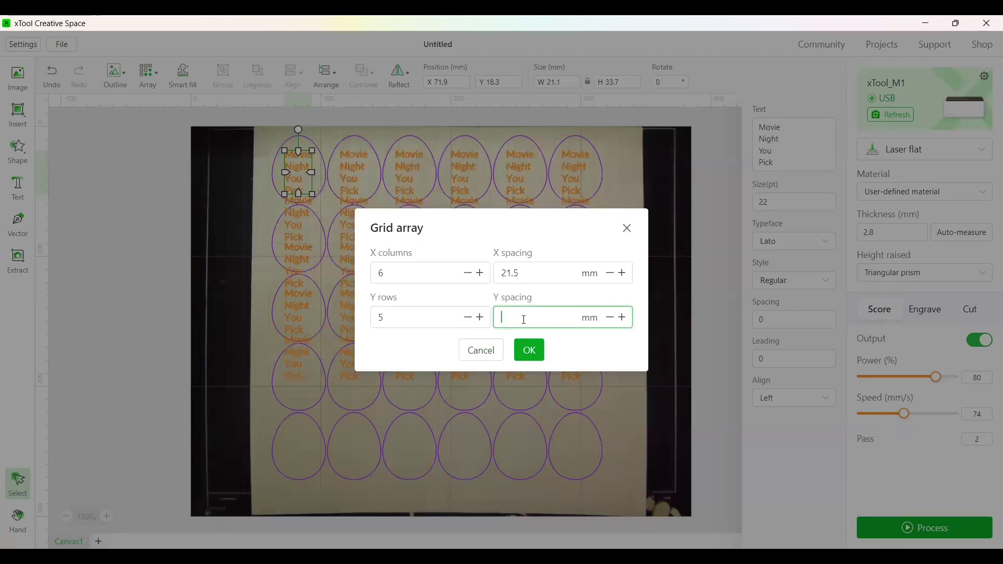
{"action": "type", "text": "19.5"}
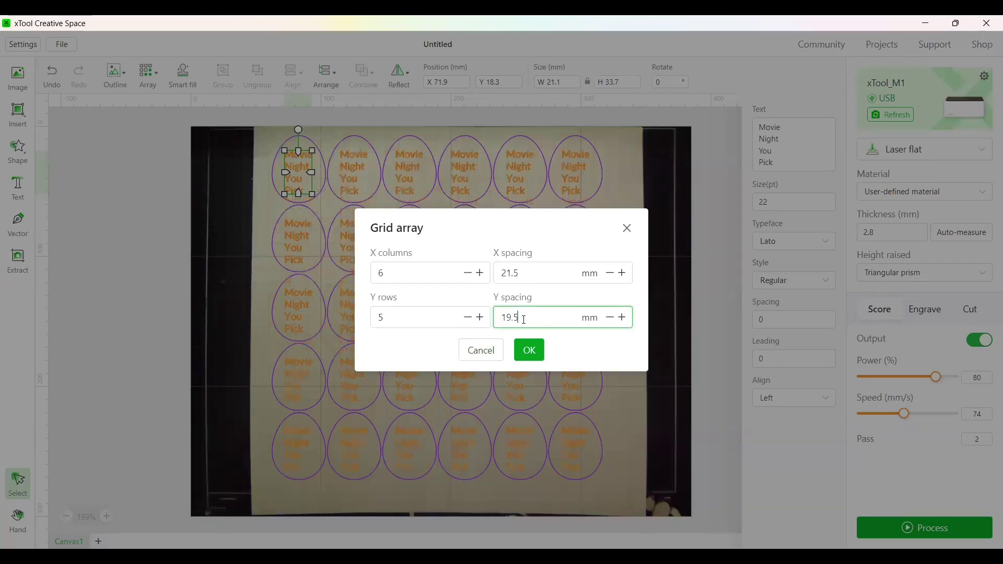
{"action": "left_click", "coordinate": [528, 354]}
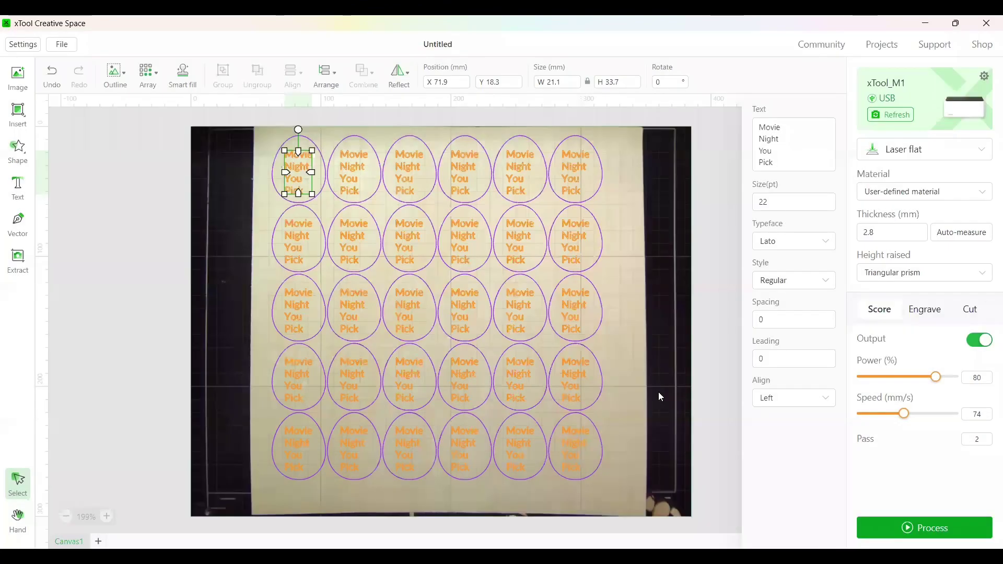
{"action": "left_click", "coordinate": [637, 383]}
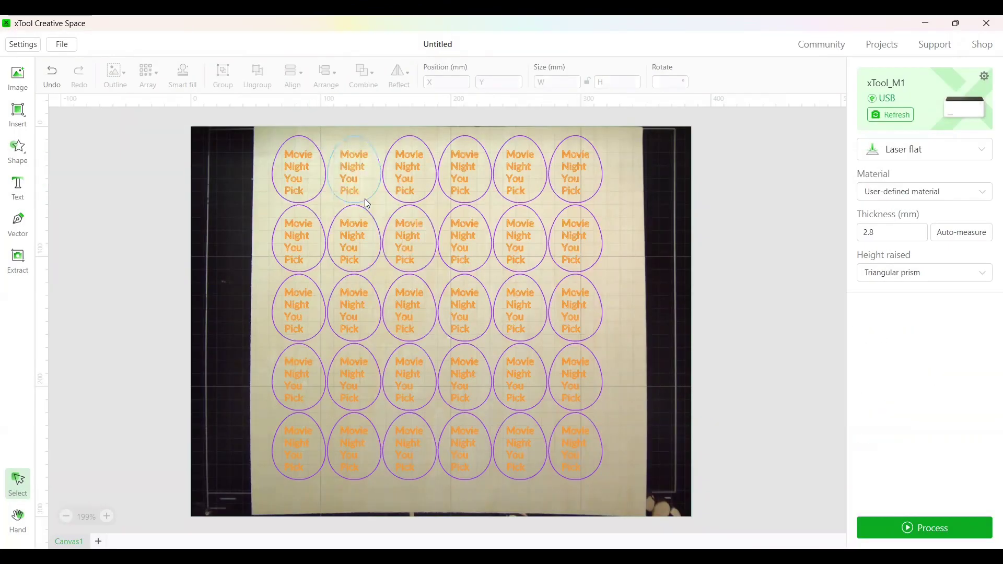
{"action": "left_click", "coordinate": [349, 176]}
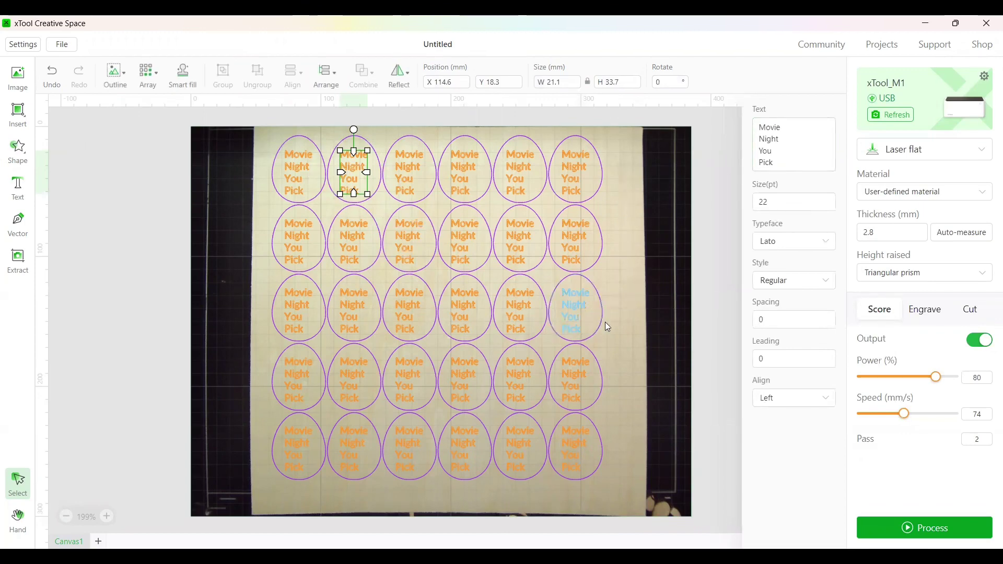
{"action": "left_click", "coordinate": [623, 318]}
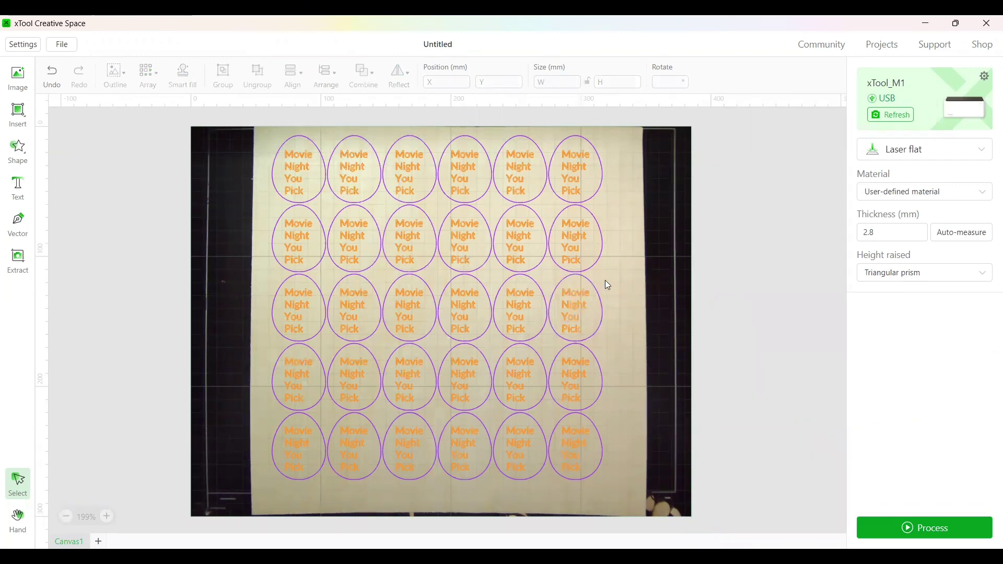